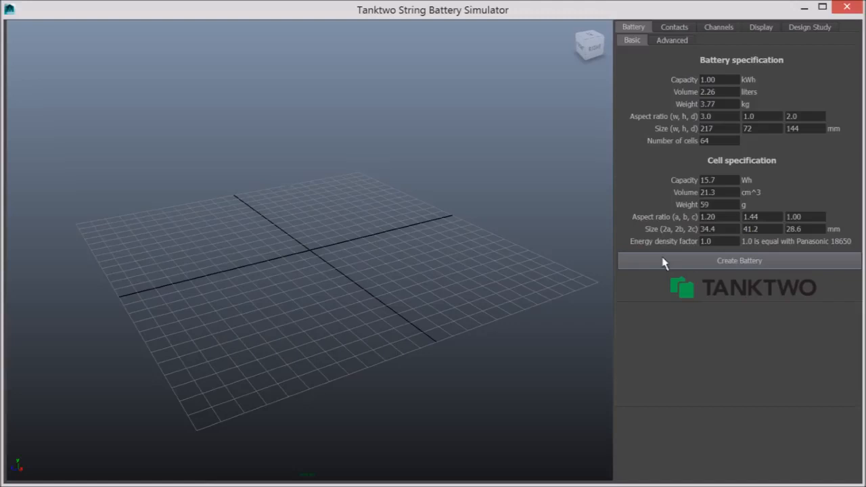
# - Create the battery with the default battery and cell specification
pyautogui.click(699, 268)
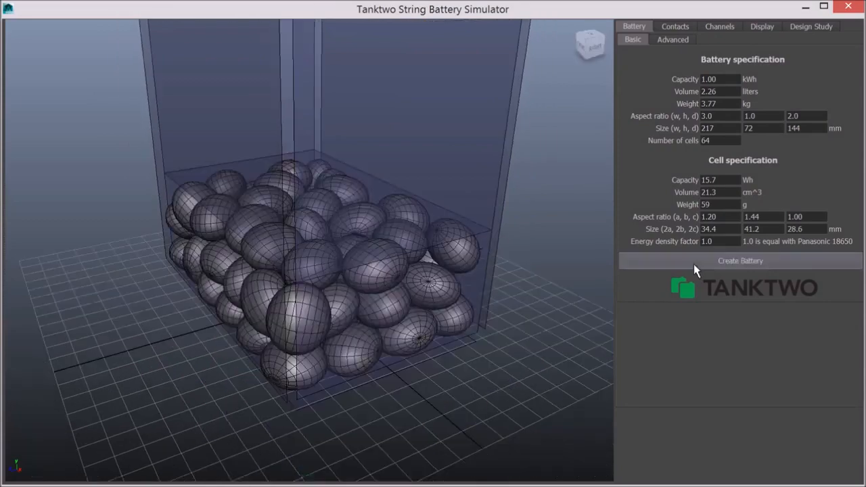
pyautogui.moveTo(544, 264); pyautogui.dragTo(354, 261)
pyautogui.scroll(3, 354, 261)
pyautogui.moveTo(476, 299); pyautogui.dragTo(507, 291)
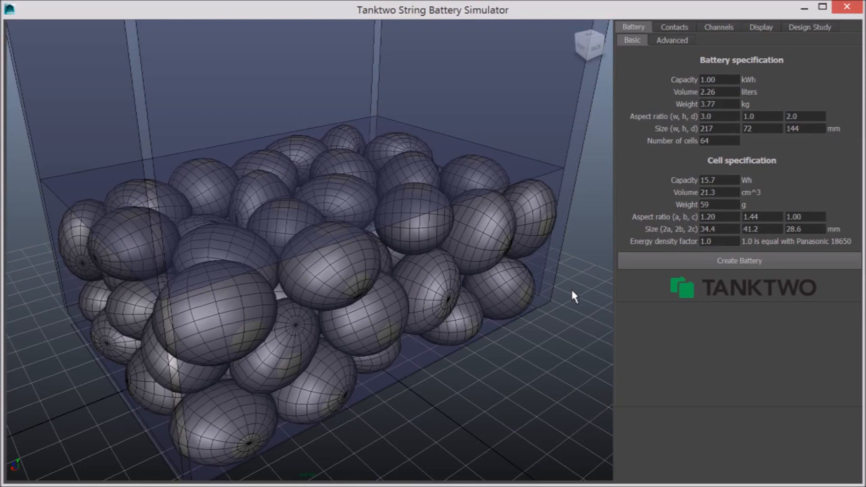
# - Set the cell aspect ratio a and b values both to 1
pyautogui.doubleClick(711, 216)
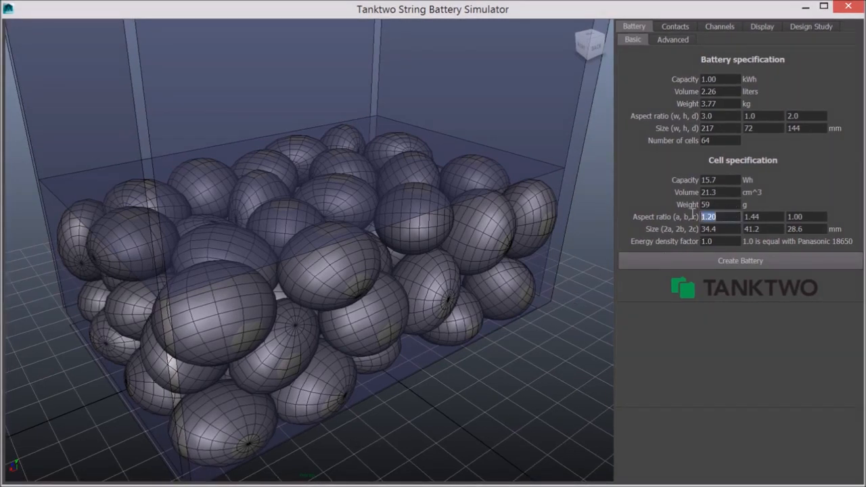
pyautogui.write('1')
pyautogui.press('Return')
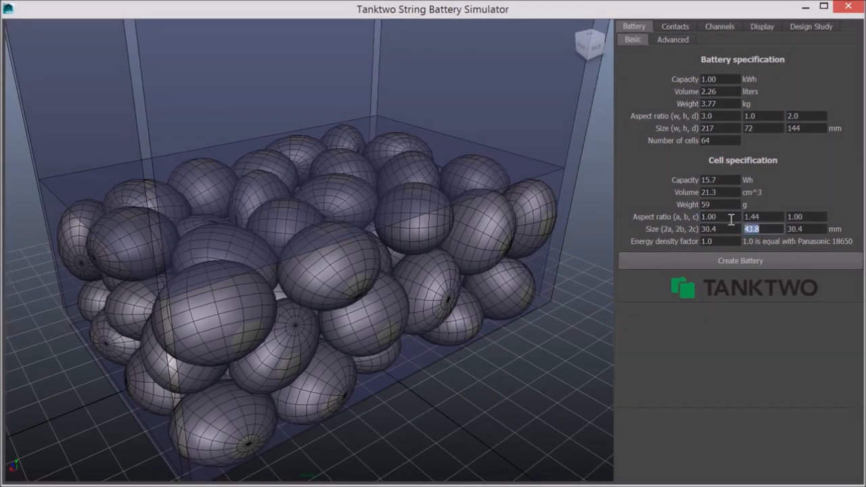
pyautogui.doubleClick(772, 215)
pyautogui.write('1')
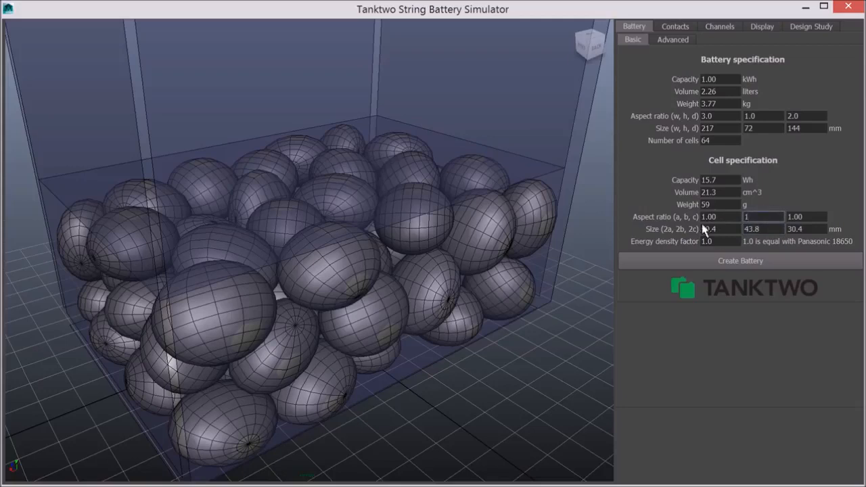
pyautogui.press('Return')
# - Recreate the battery with the spherical cells
pyautogui.click(701, 262)
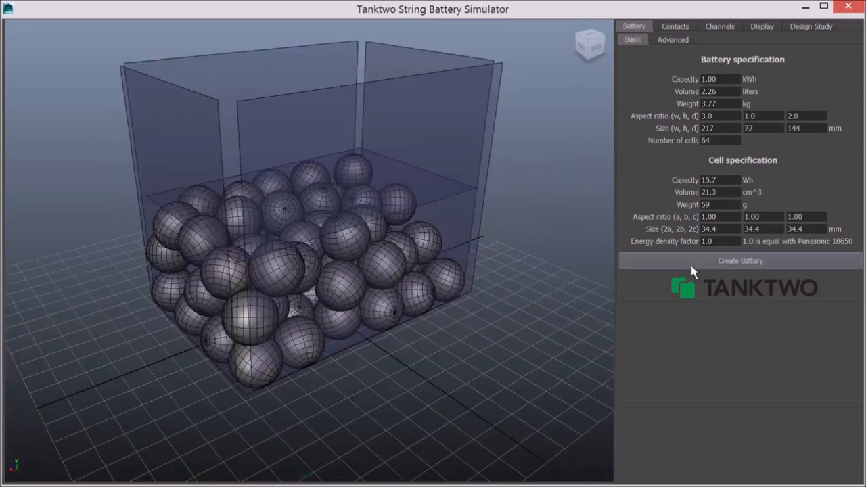
pyautogui.keyDown('alt'); pyautogui.moveTo(504, 286); pyautogui.dragTo(489, 254); pyautogui.keyUp('alt')
pyautogui.keyDown('alt'); pyautogui.moveTo(435, 221); pyautogui.dragTo(525, 284); pyautogui.keyUp('alt')
pyautogui.keyDown('alt'); pyautogui.moveTo(370, 260); pyautogui.dragTo(406, 307, button='middle'); pyautogui.keyUp('alt')
pyautogui.keyDown('alt'); pyautogui.moveTo(406, 309); pyautogui.dragTo(422, 265); pyautogui.keyUp('alt')
pyautogui.keyDown('alt'); pyautogui.moveTo(422, 265); pyautogui.dragTo(388, 253, button='middle'); pyautogui.keyUp('alt')
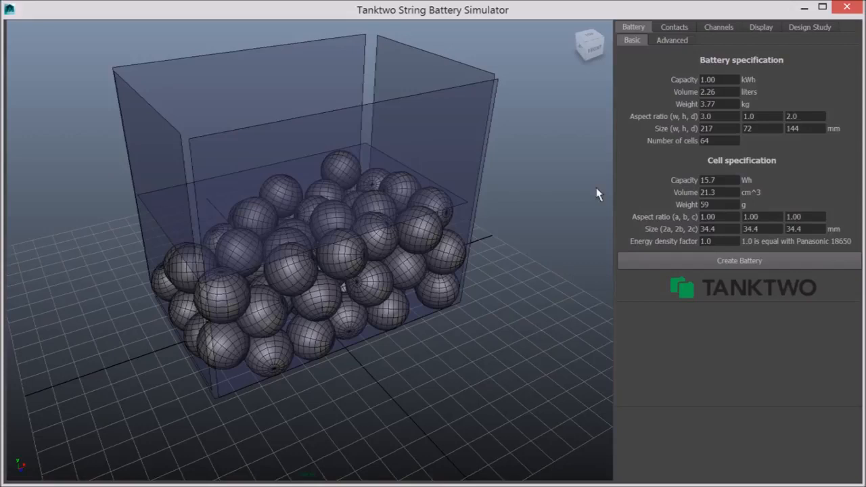
# - Set the number of cells to 100 and the cell aspect ratio to 1.20, 1.44 and 1.00
pyautogui.doubleClick(720, 140)
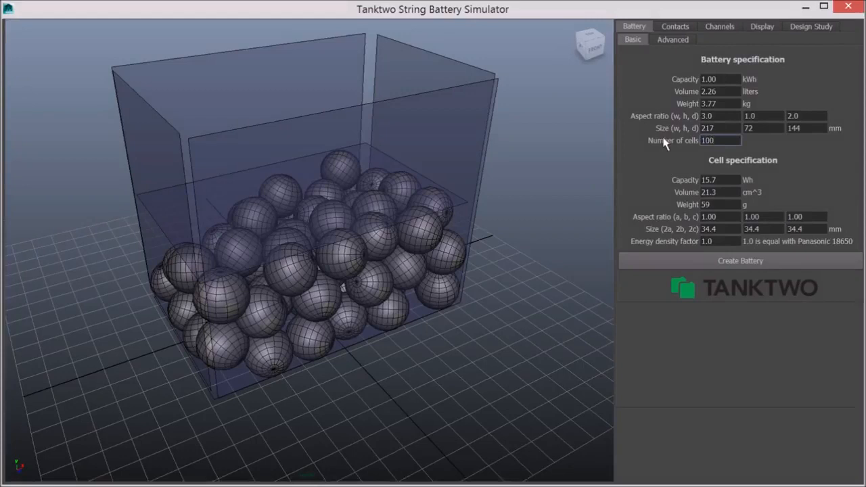
pyautogui.click(728, 217)
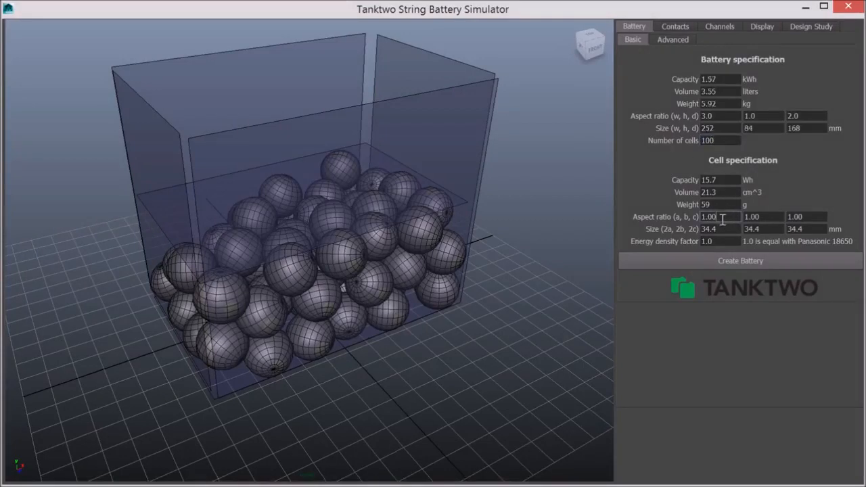
pyautogui.click(778, 217)
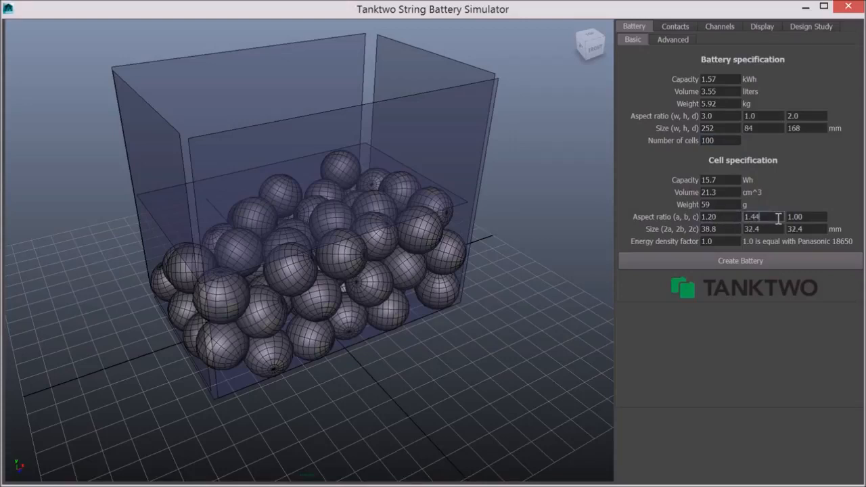
# - Recreate the battery with 100 ellipsoid cells
pyautogui.click(689, 266)
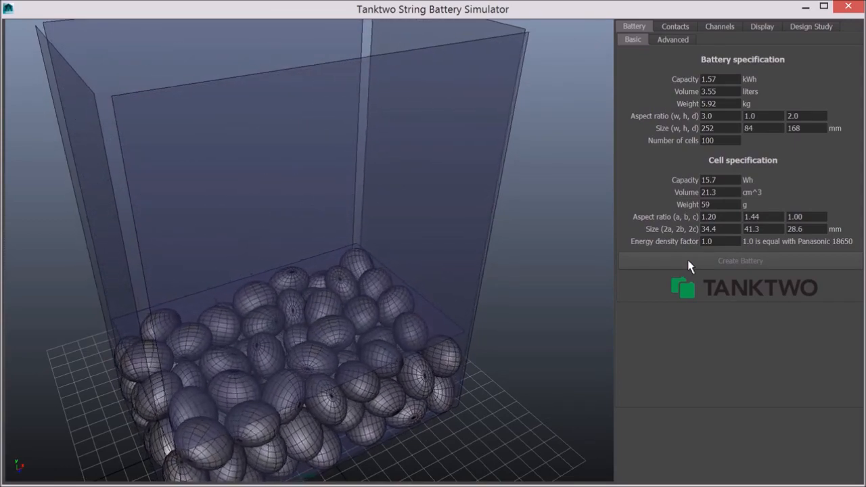
pyautogui.scroll(5, 349, 311)
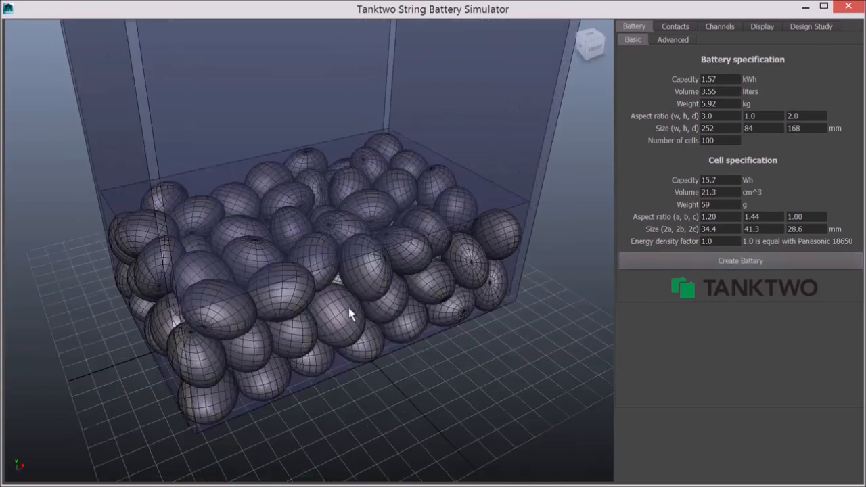
pyautogui.keyDown('alt'); pyautogui.moveTo(406, 305); pyautogui.dragTo(226, 257); pyautogui.keyUp('alt')
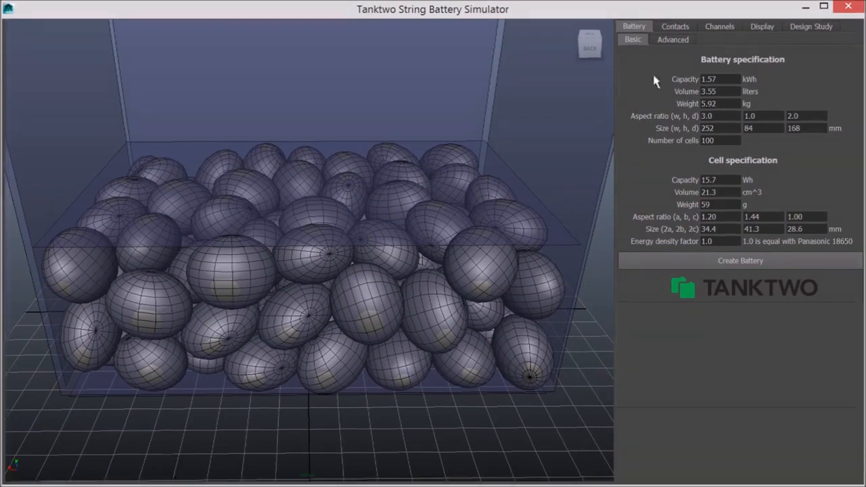
# - Try wireframe and shaded display and toggle wireframe on shaded, grid and background gradient off and on again
pyautogui.click(762, 28)
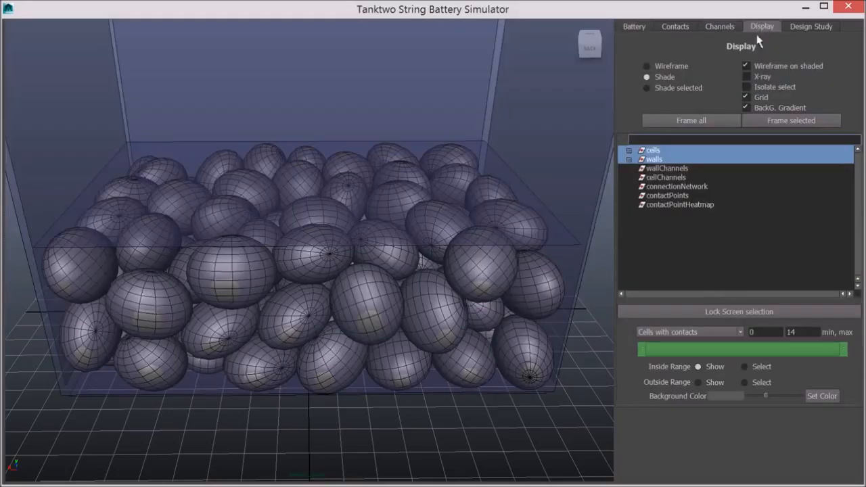
pyautogui.click(673, 70)
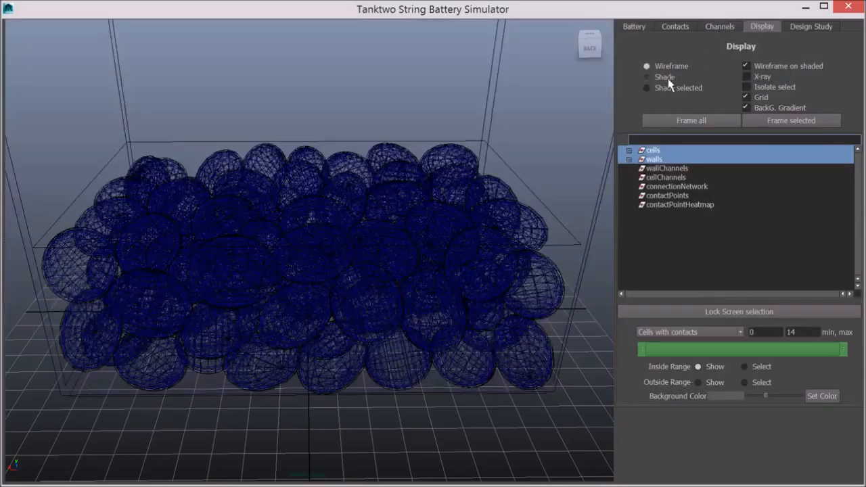
pyautogui.click(669, 78)
pyautogui.click(747, 65)
pyautogui.click(748, 67)
pyautogui.click(763, 98)
pyautogui.click(763, 98)
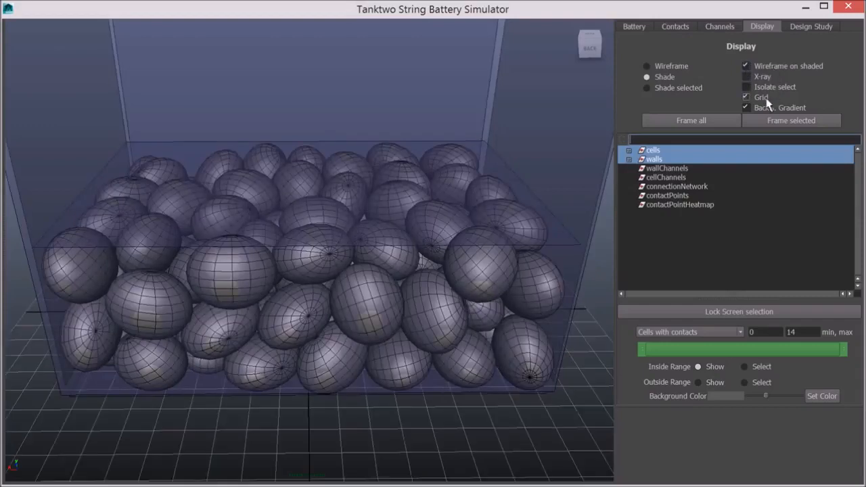
pyautogui.click(769, 111)
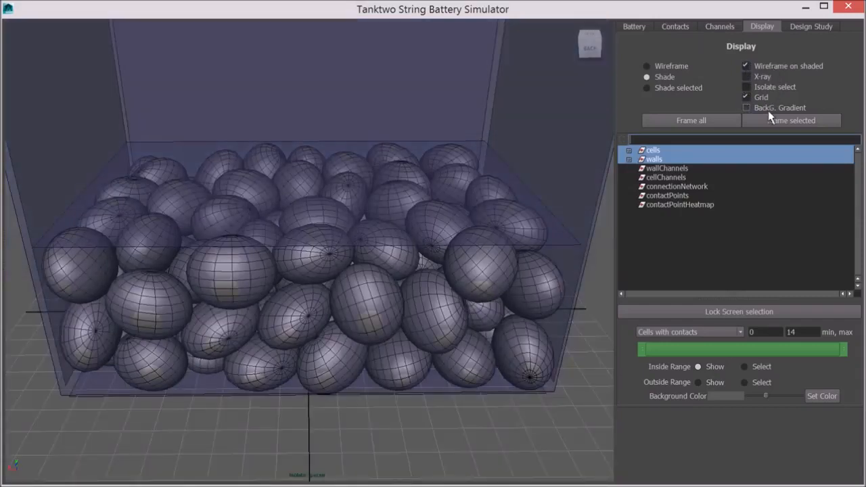
pyautogui.click(768, 111)
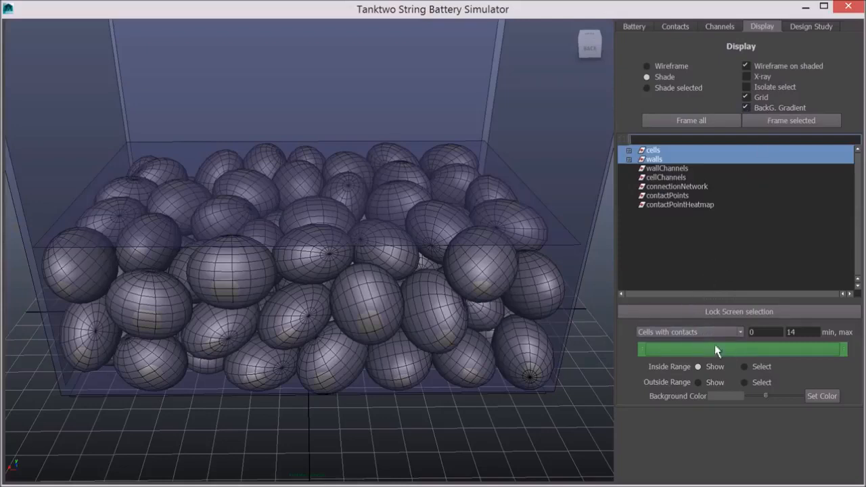
# - Filter the displayed cells by contact count, narrowing the range to 10 and then widening it fully again
pyautogui.moveTo(842, 353); pyautogui.dragTo(777, 353)
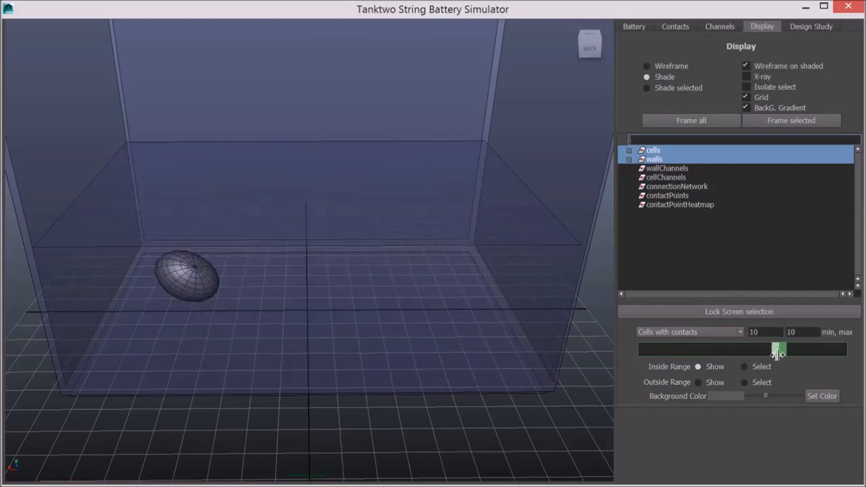
pyautogui.moveTo(776, 353); pyautogui.dragTo(643, 351)
pyautogui.keyDown('alt'); pyautogui.moveTo(424, 309); pyautogui.dragTo(506, 267); pyautogui.keyUp('alt')
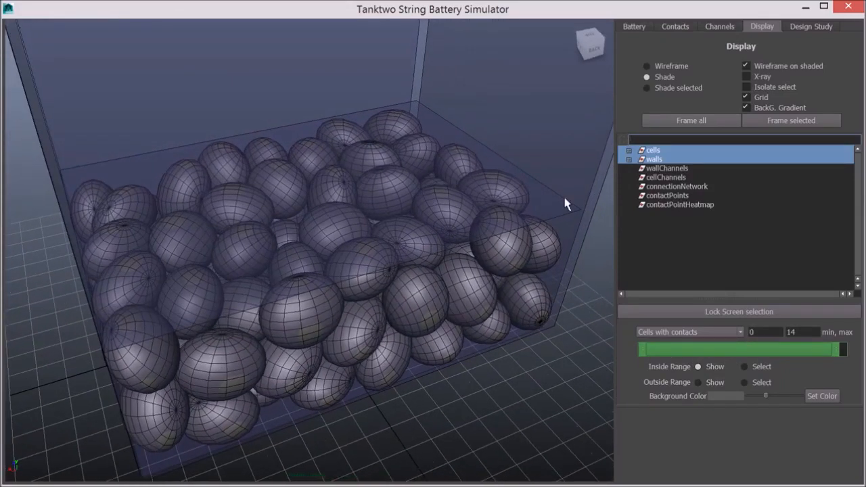
# - Create the projected contact points
pyautogui.click(680, 29)
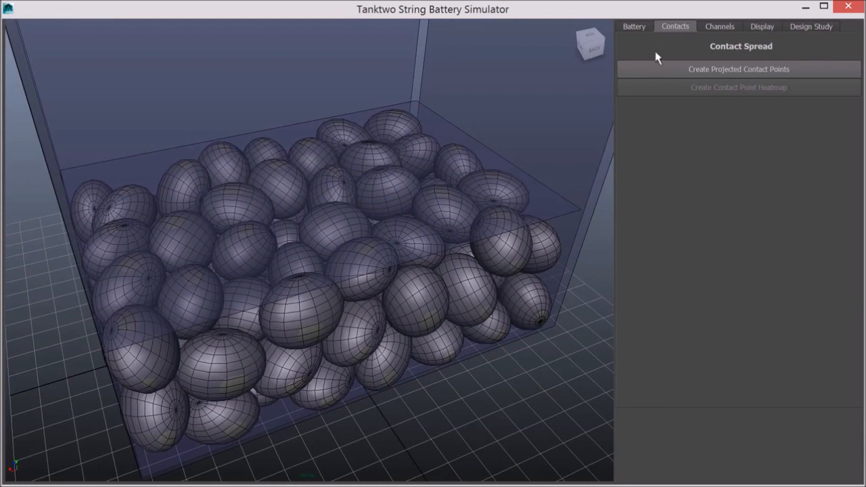
pyautogui.click(667, 72)
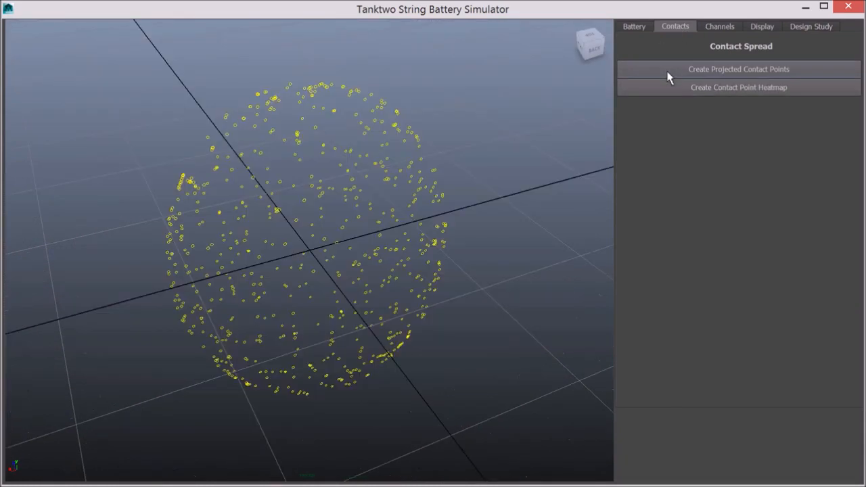
pyautogui.keyDown('alt'); pyautogui.moveTo(528, 224); pyautogui.dragTo(114, 216); pyautogui.keyUp('alt')
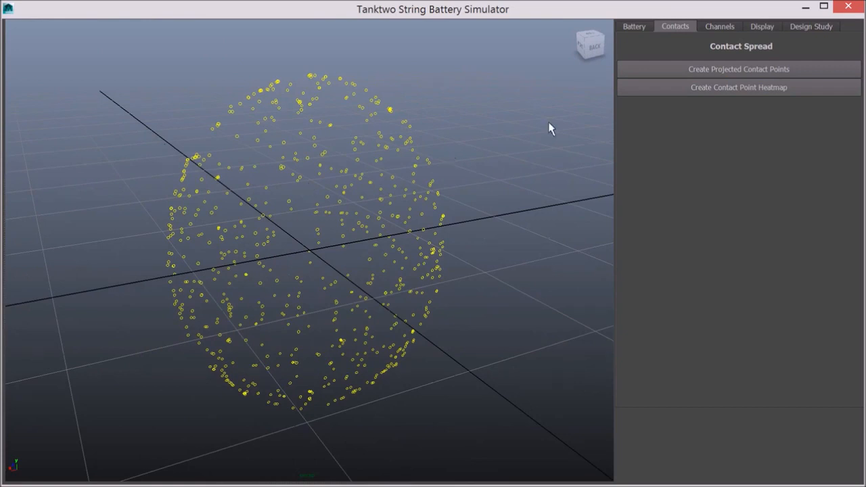
# - Create the contact point heatmap
pyautogui.click(663, 93)
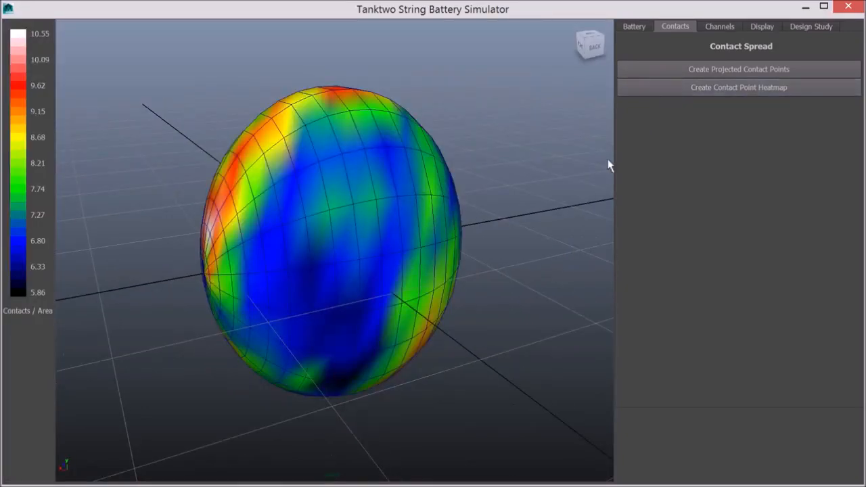
pyautogui.keyDown('alt'); pyautogui.moveTo(550, 209); pyautogui.dragTo(261, 192); pyautogui.keyUp('alt')
pyautogui.moveTo(234, 206); pyautogui.dragTo(149, 213, button='middle')
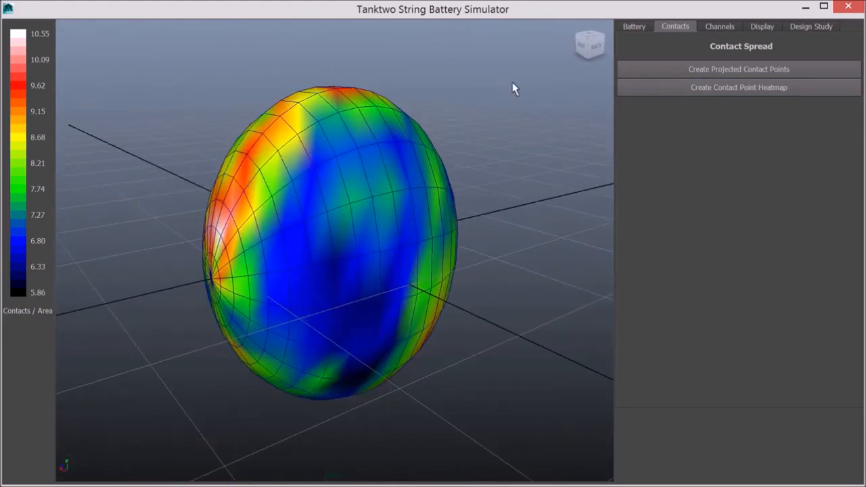
# - Set the x quantity of the frontWall and backWall channels to 3
pyautogui.click(720, 29)
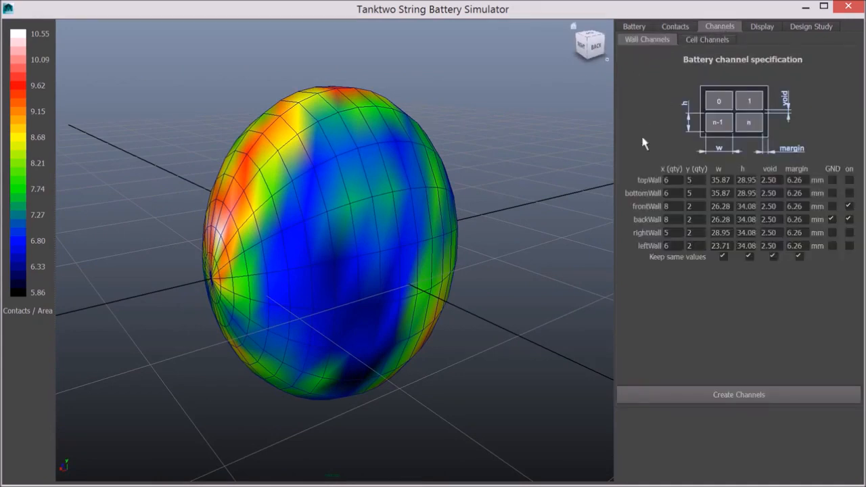
pyautogui.doubleClick(692, 206)
pyautogui.write('3')
pyautogui.doubleClick(692, 219)
pyautogui.write('3')
pyautogui.click(675, 206)
# - Create cell channels using the 6 chann.(2) layout
pyautogui.click(706, 39)
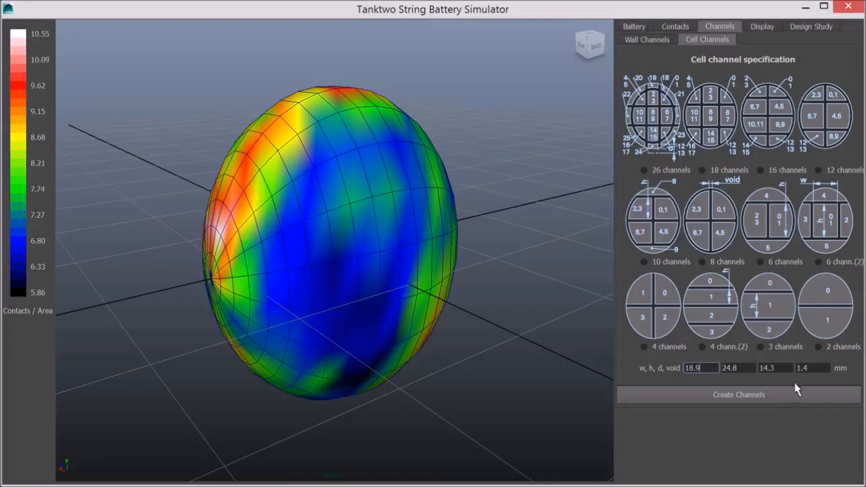
pyautogui.click(818, 262)
pyautogui.click(698, 393)
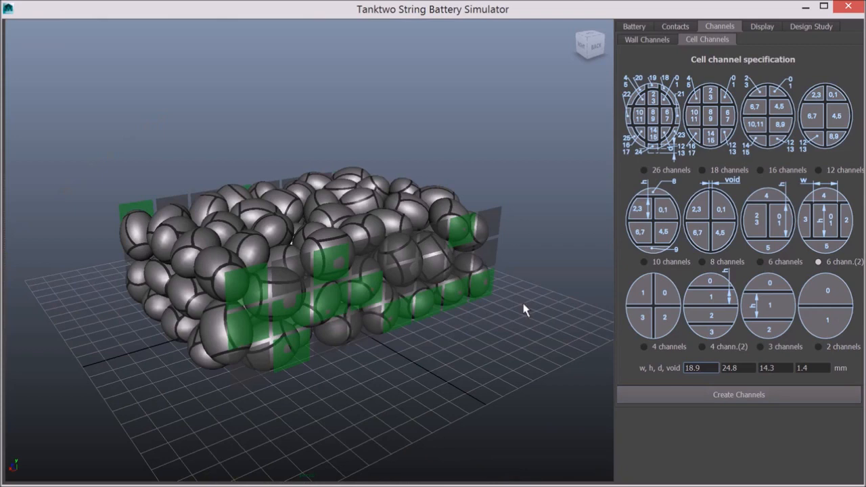
pyautogui.scroll(3, 367, 310)
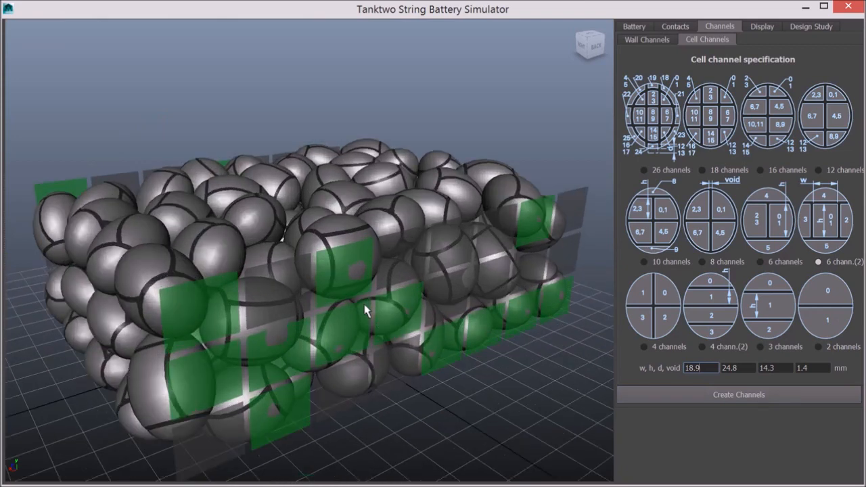
pyautogui.scroll(4, 352, 325)
pyautogui.keyDown('alt'); pyautogui.moveTo(356, 329); pyautogui.dragTo(354, 321); pyautogui.keyUp('alt')
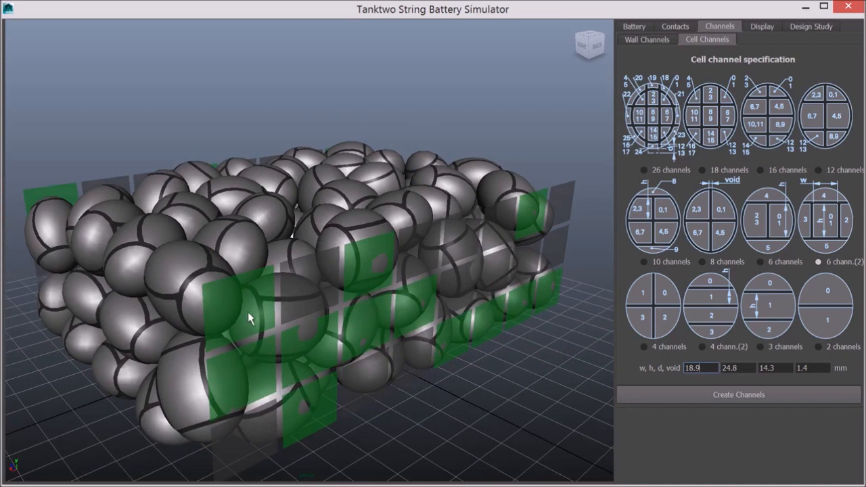
pyautogui.keyDown('alt'); pyautogui.moveTo(245, 314); pyautogui.dragTo(494, 250); pyautogui.keyUp('alt')
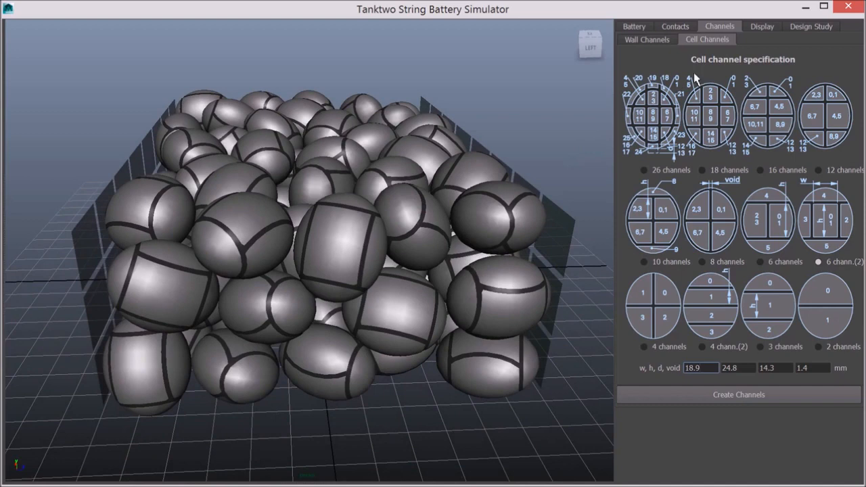
# - Filter the displayed cells by connected channels, narrowing and widening the range
pyautogui.click(762, 28)
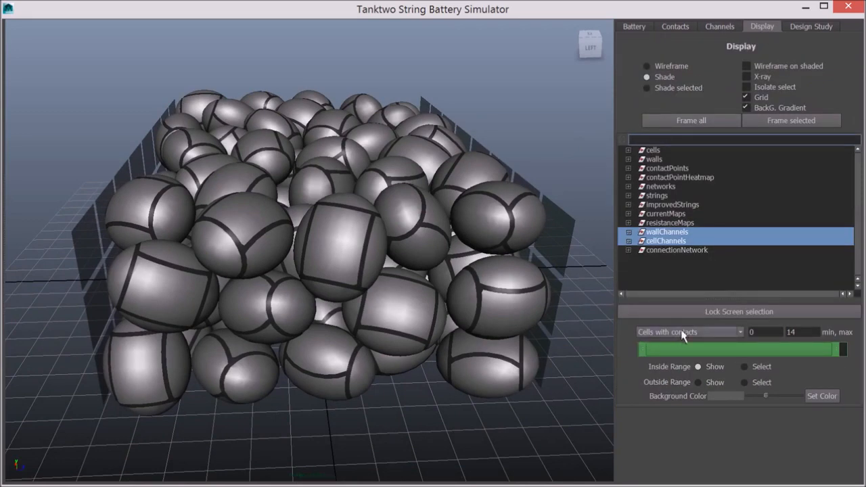
pyautogui.click(717, 333)
pyautogui.click(716, 351)
pyautogui.moveTo(845, 352); pyautogui.dragTo(661, 352)
pyautogui.keyDown('alt'); pyautogui.moveTo(331, 308); pyautogui.dragTo(352, 313); pyautogui.keyUp('alt')
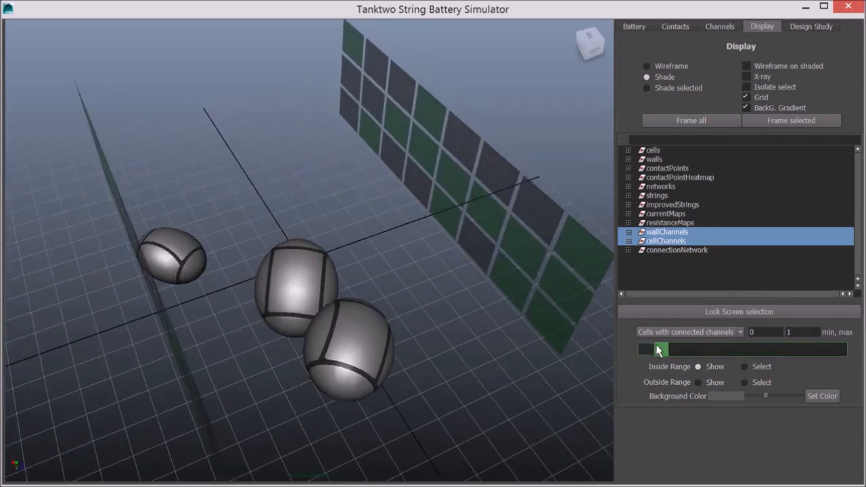
pyautogui.moveTo(658, 349); pyautogui.dragTo(837, 362)
pyautogui.keyDown('alt'); pyautogui.moveTo(387, 318); pyautogui.dragTo(358, 305); pyautogui.keyUp('alt')
pyautogui.moveTo(827, 357); pyautogui.dragTo(652, 352)
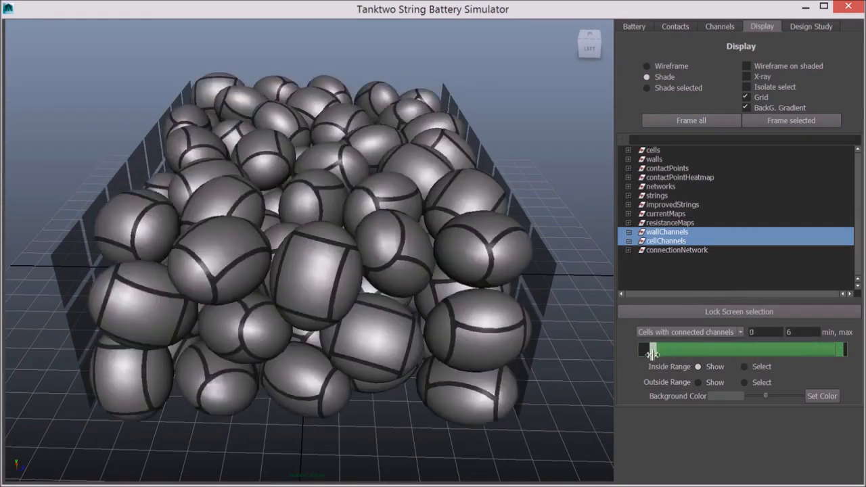
# - Deselect cellChannels so only the wall channels remain selected
pyautogui.keyDown('ctrl'); pyautogui.click(672, 244); pyautogui.keyUp('ctrl')
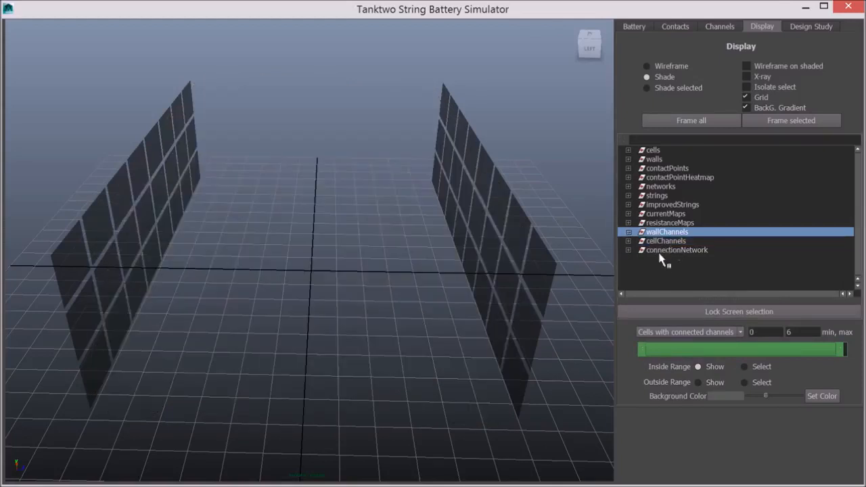
# - Show connectionNetwork together with the wall channels and turn off the grid and background gradient
pyautogui.keyDown('ctrl'); pyautogui.click(673, 252); pyautogui.keyUp('ctrl')
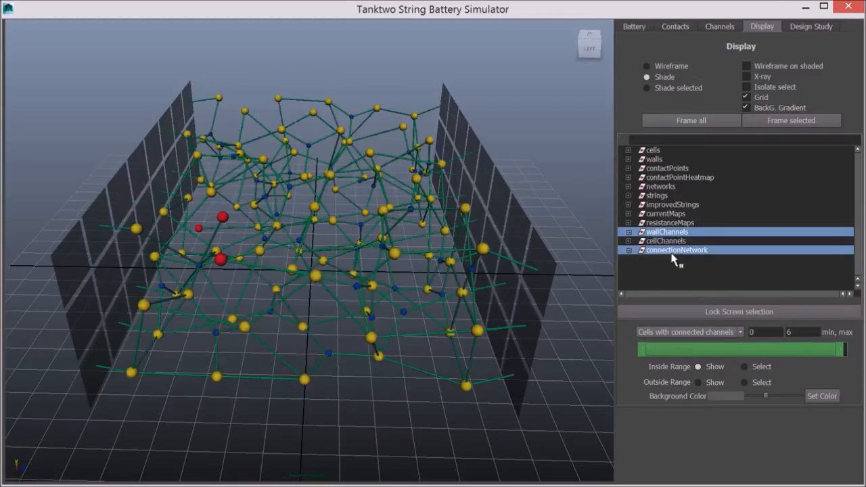
pyautogui.click(760, 98)
pyautogui.click(764, 109)
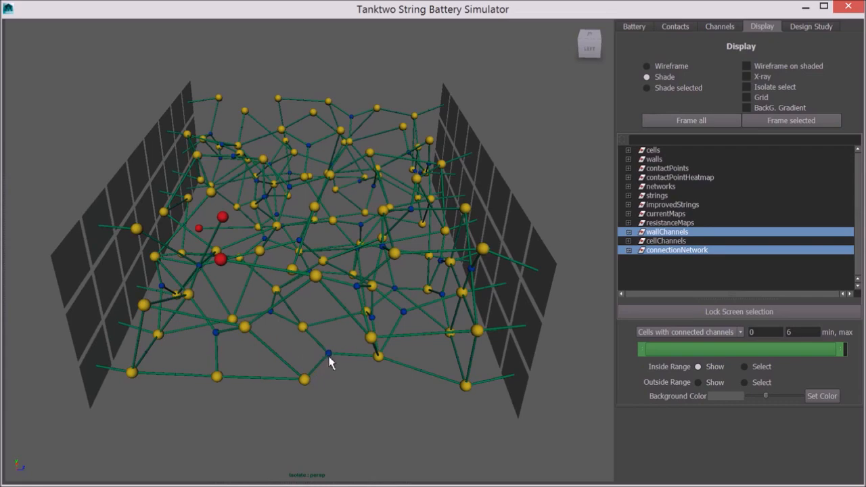
# - Hide the connection network again, leaving only wallChannels displayed
pyautogui.keyDown('alt'); pyautogui.moveTo(343, 358); pyautogui.dragTo(223, 332); pyautogui.keyUp('alt')
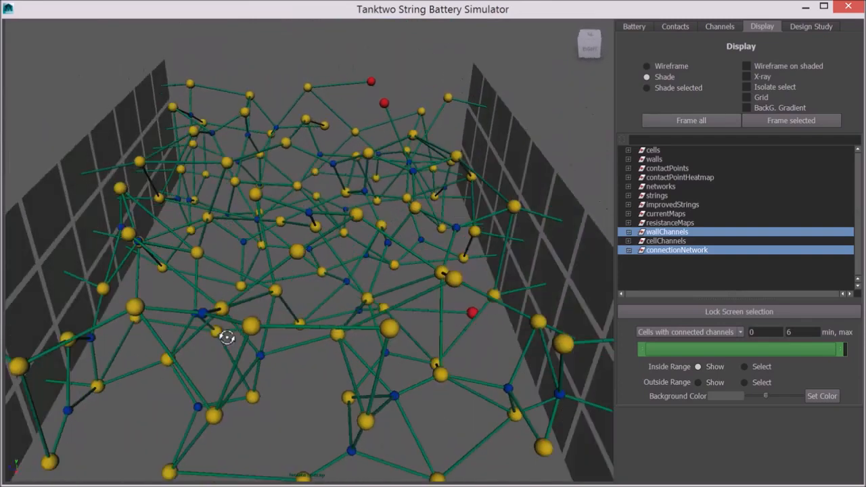
pyautogui.keyDown('alt'); pyautogui.moveTo(272, 314); pyautogui.dragTo(284, 286, button='middle'); pyautogui.keyUp('alt')
pyautogui.scroll(3, 283, 286)
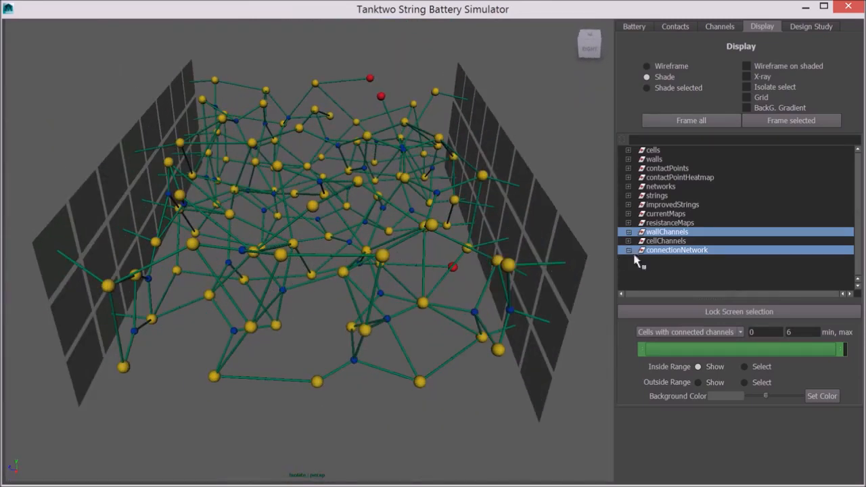
pyautogui.keyDown('ctrl'); pyautogui.click(661, 252); pyautogui.keyUp('ctrl')
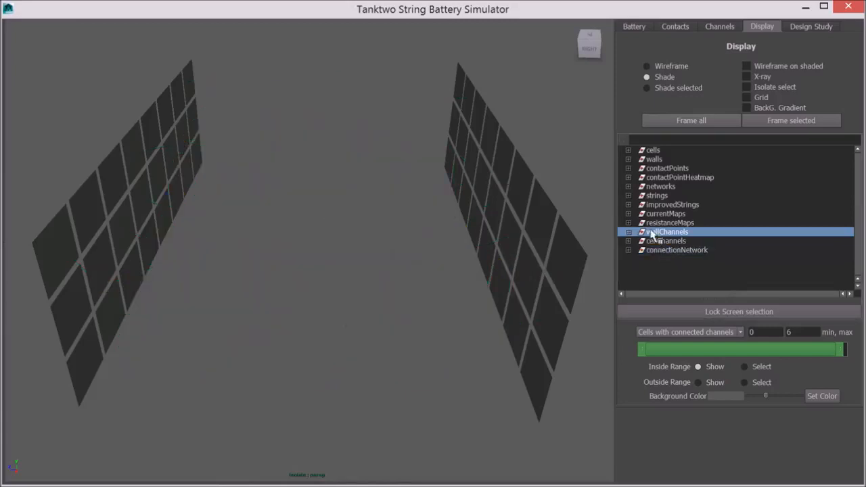
# - Expand the networks group and display detailedNetwork together with the wall channels
pyautogui.click(628, 187)
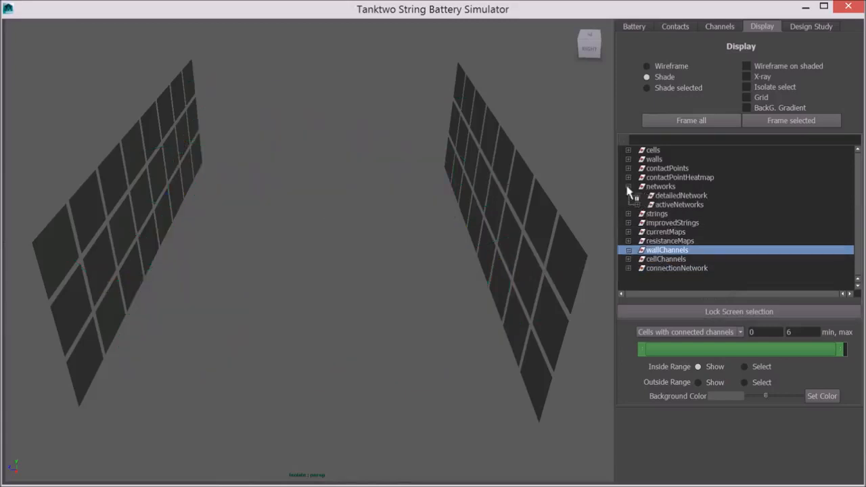
pyautogui.keyDown('ctrl'); pyautogui.click(677, 197); pyautogui.keyUp('ctrl')
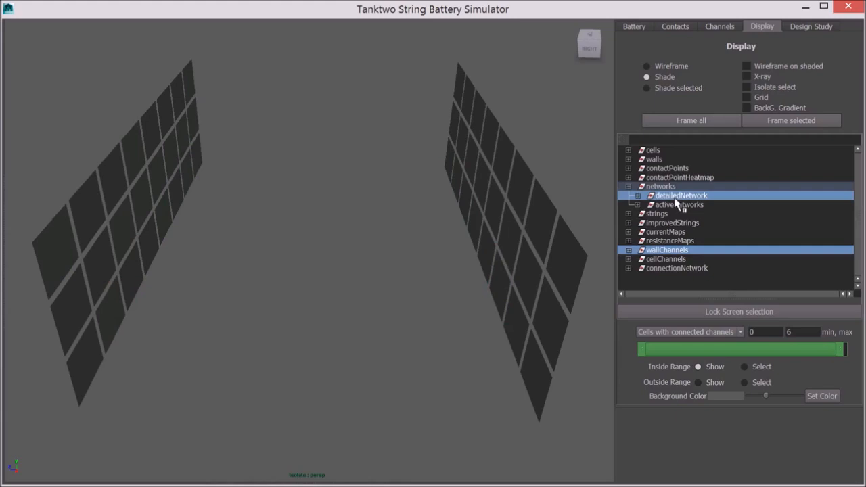
pyautogui.keyDown('alt'); pyautogui.moveTo(332, 290); pyautogui.dragTo(343, 289); pyautogui.keyUp('alt')
pyautogui.scroll(5, 236, 425)
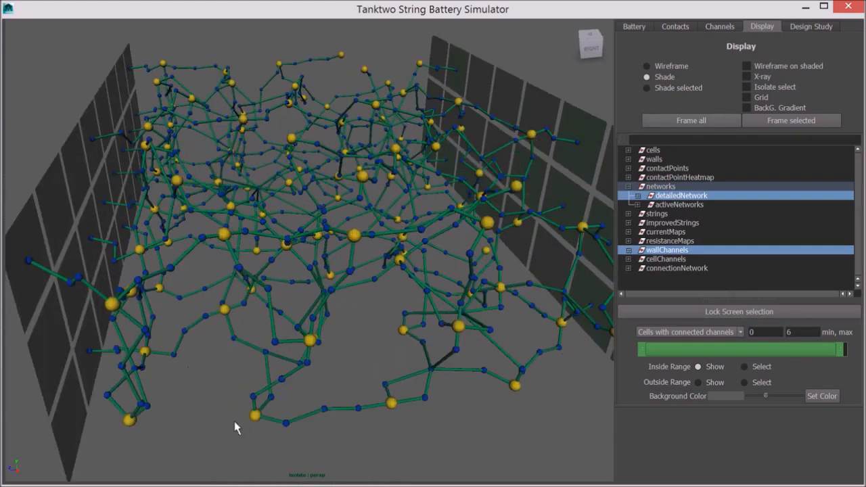
# - Examine the detailed network's nodes and links closely from several angles
pyautogui.keyDown('alt'); pyautogui.moveTo(237, 409); pyautogui.dragTo(261, 316, button='middle'); pyautogui.keyUp('alt')
pyautogui.scroll(3, 255, 348)
pyautogui.scroll(3, 254, 351)
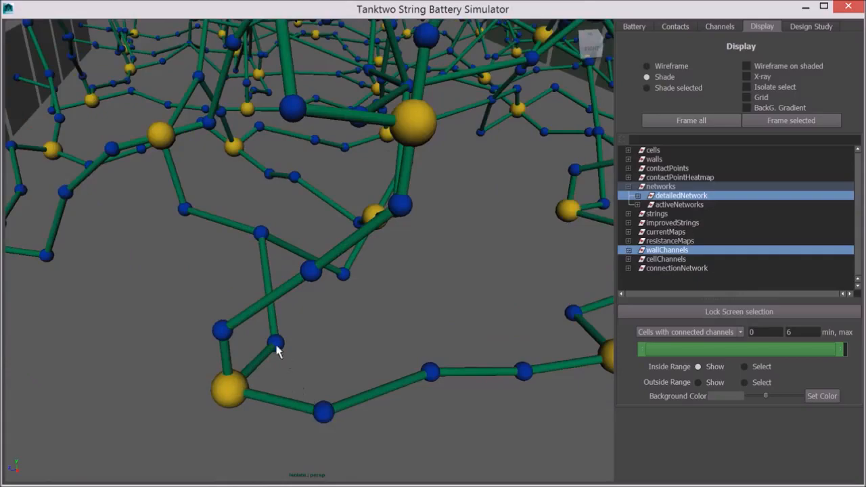
pyautogui.scroll(-6, 229, 340)
pyautogui.keyDown('alt'); pyautogui.moveTo(414, 372); pyautogui.dragTo(240, 370); pyautogui.keyUp('alt')
pyautogui.scroll(-5, 368, 342)
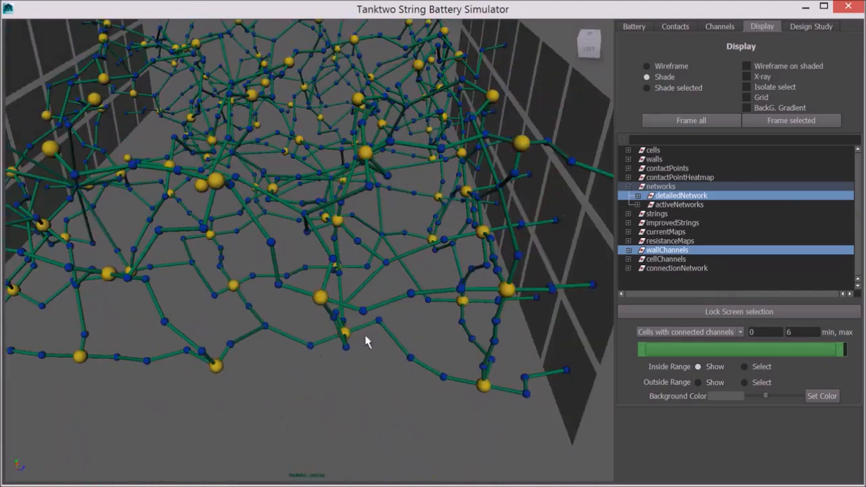
pyautogui.keyDown('alt'); pyautogui.moveTo(391, 347); pyautogui.dragTo(433, 354, button='middle'); pyautogui.keyUp('alt')
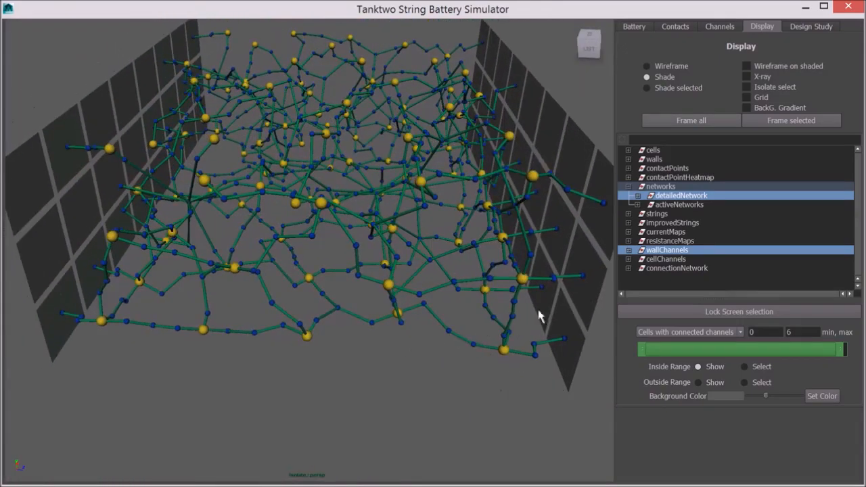
# - Hide detailedNetwork and collapse the networks group
pyautogui.keyDown('ctrl'); pyautogui.click(677, 196); pyautogui.keyUp('ctrl')
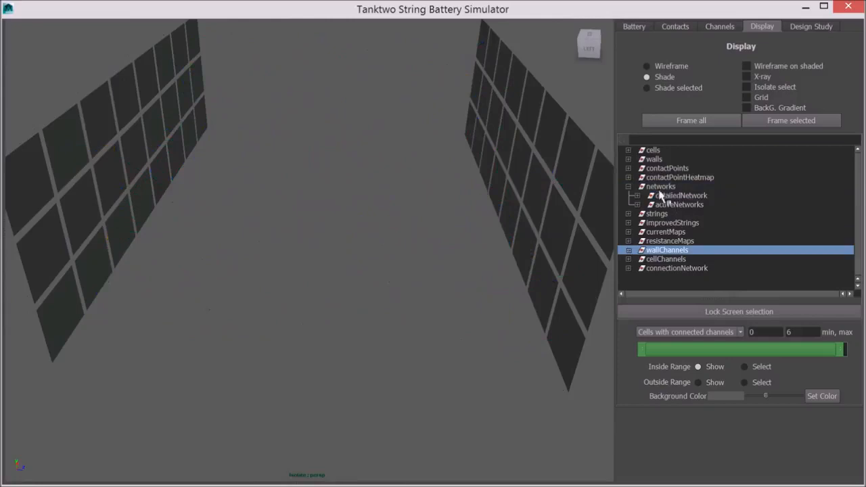
pyautogui.click(629, 186)
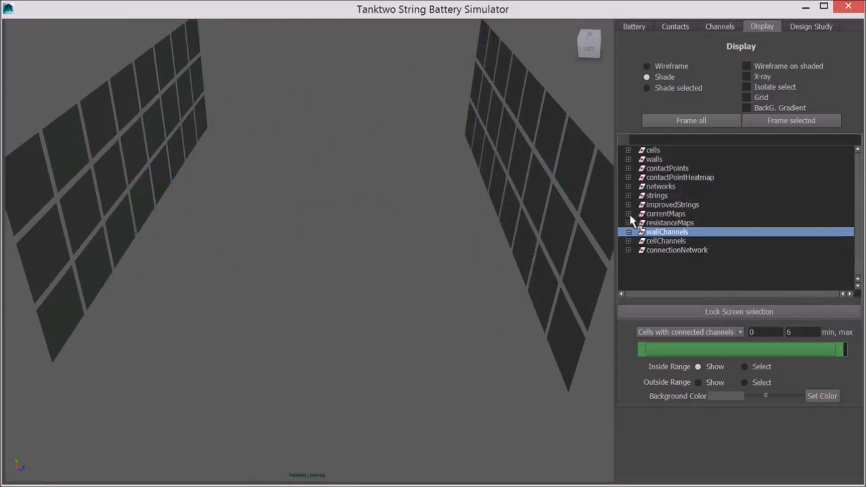
# - Expand currentMaps and display currentMap together with the wall channels
pyautogui.click(629, 214)
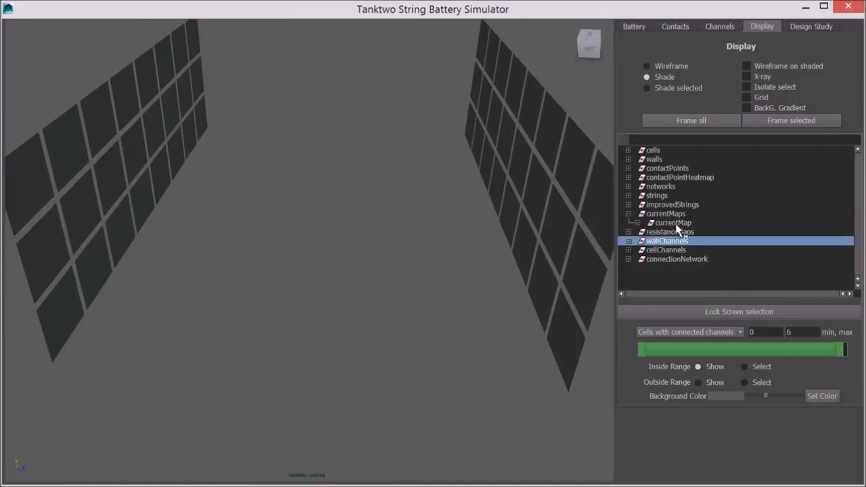
pyautogui.keyDown('ctrl'); pyautogui.click(676, 224); pyautogui.keyUp('ctrl')
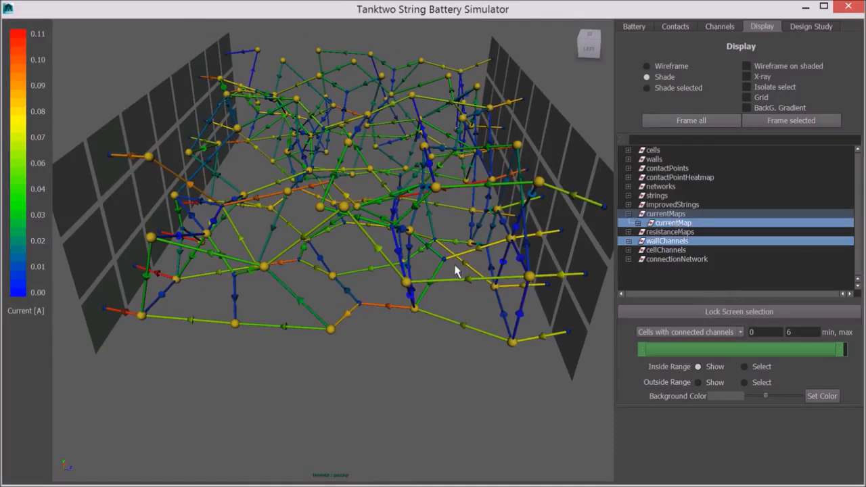
pyautogui.moveTo(322, 308)
pyautogui.mouseDown(button='middle')
pyautogui.moveTo(331, 306)
pyautogui.moveTo(309, 305)
pyautogui.moveTo(342, 300)
pyautogui.moveTo(324, 306)
pyautogui.moveTo(326, 316)
pyautogui.mouseUp(button='middle')
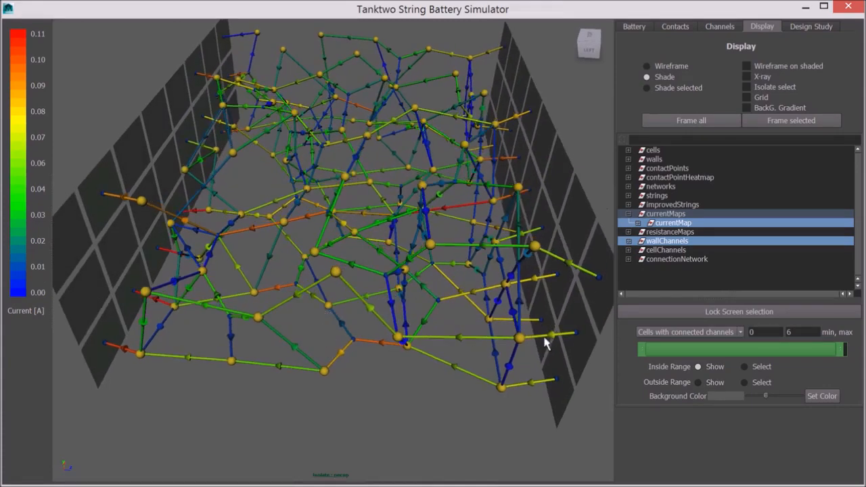
# - Lock the screen selection and open the script output panel below the viewport
pyautogui.click(654, 315)
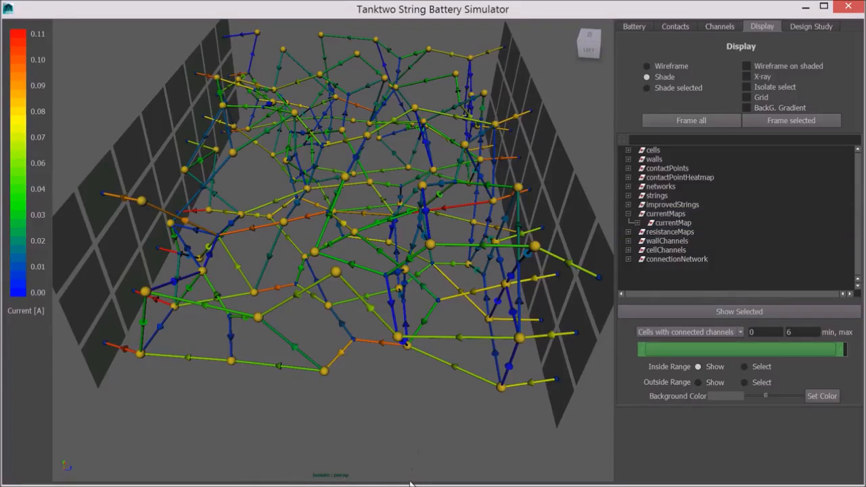
pyautogui.moveTo(411, 482); pyautogui.dragTo(412, 362)
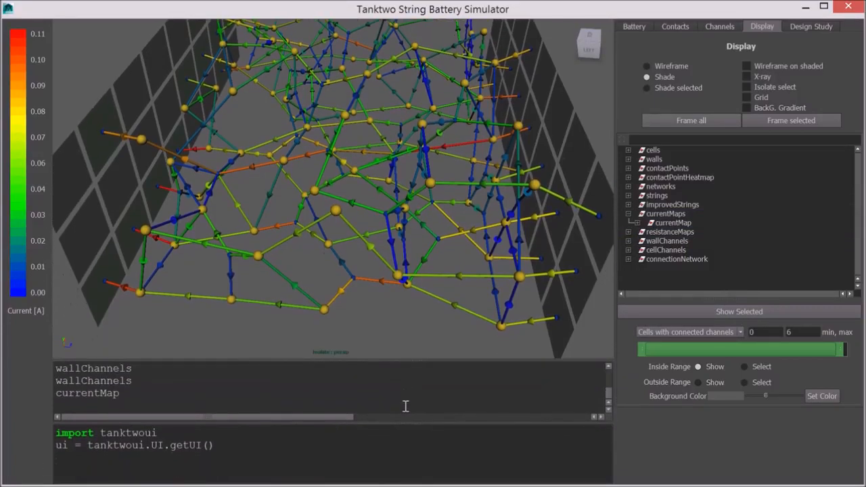
pyautogui.moveTo(402, 422); pyautogui.dragTo(402, 446)
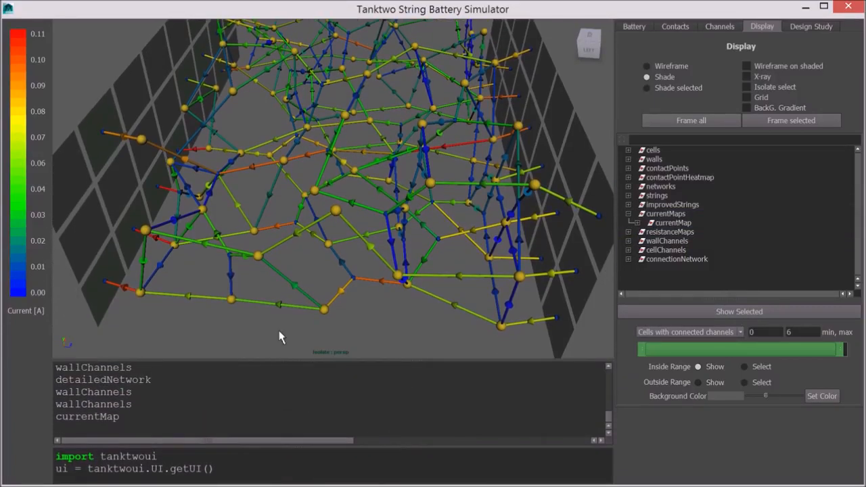
# - Pick a node and two edges in the current map to read their voltage, current and resistance
pyautogui.scroll(2, 290, 319)
pyautogui.scroll(3, 354, 293)
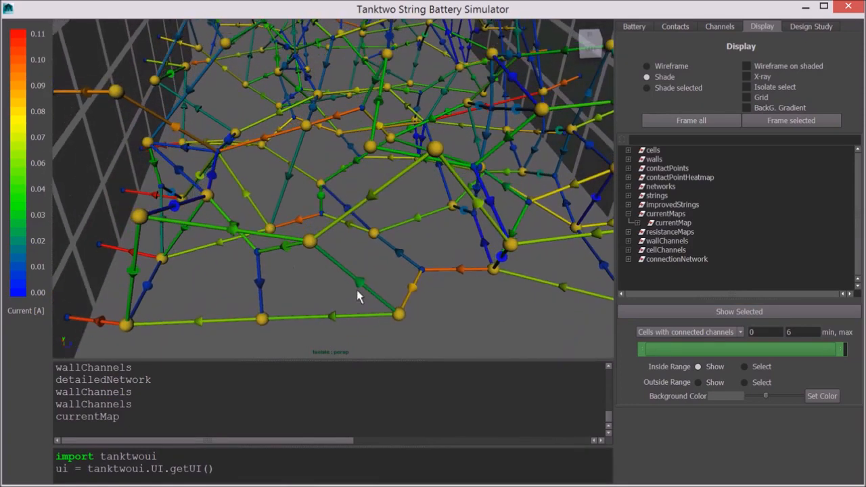
pyautogui.click(400, 315)
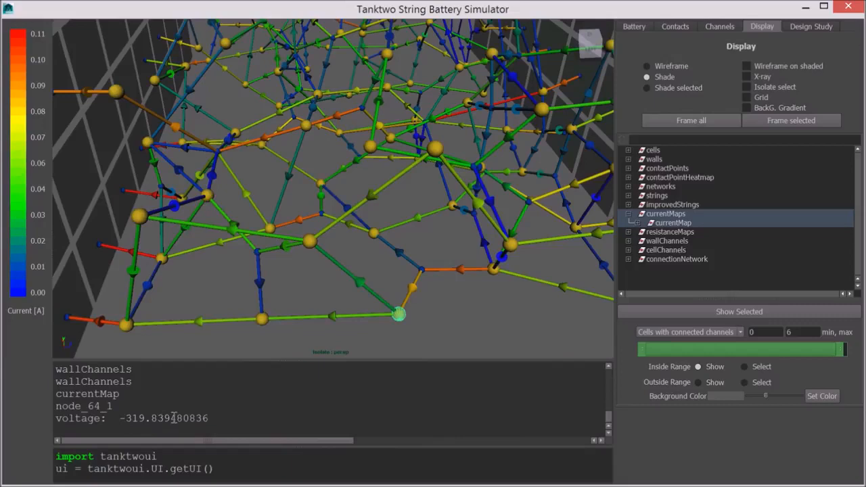
pyautogui.click(351, 318)
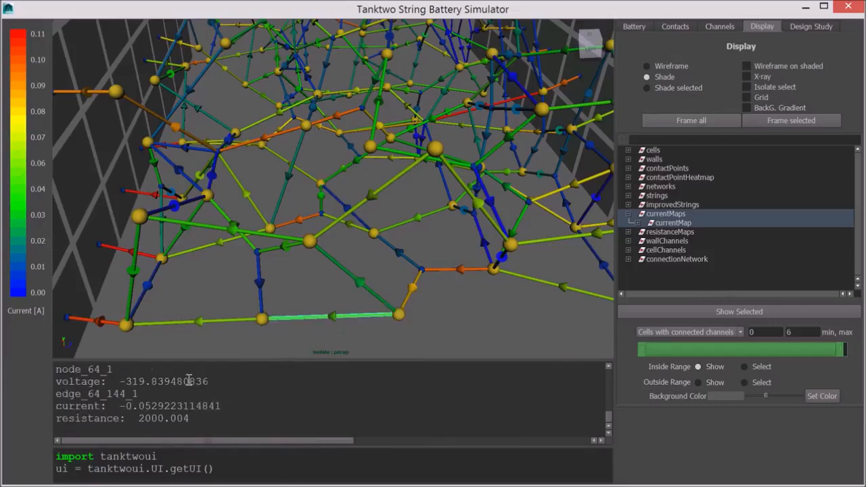
pyautogui.click(86, 322)
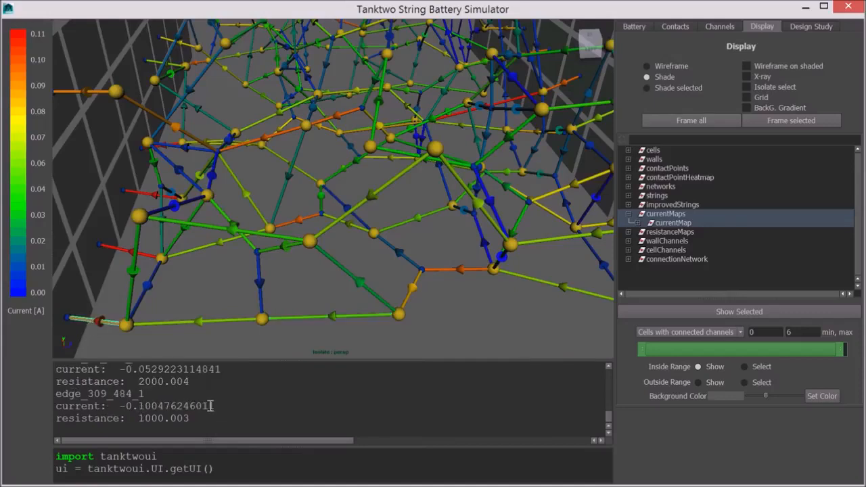
pyautogui.click(541, 332)
pyautogui.scroll(-3, 541, 332)
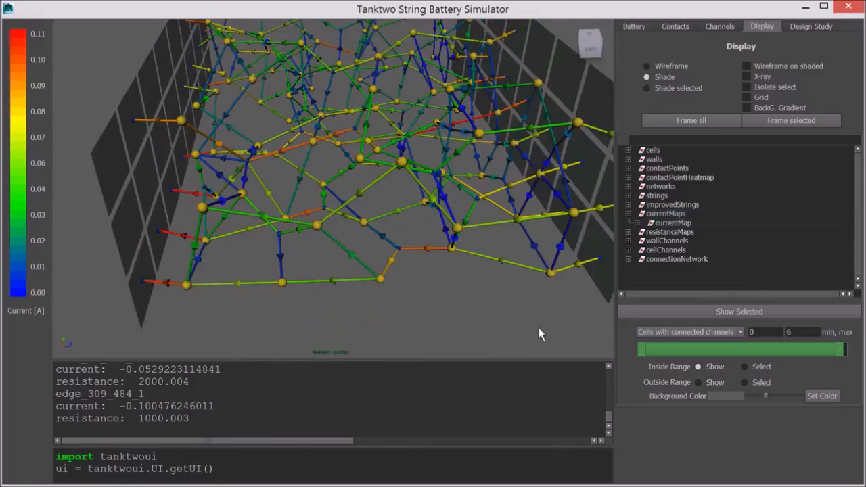
# - Reselect only wallChannels to hide the current map
pyautogui.click(667, 242)
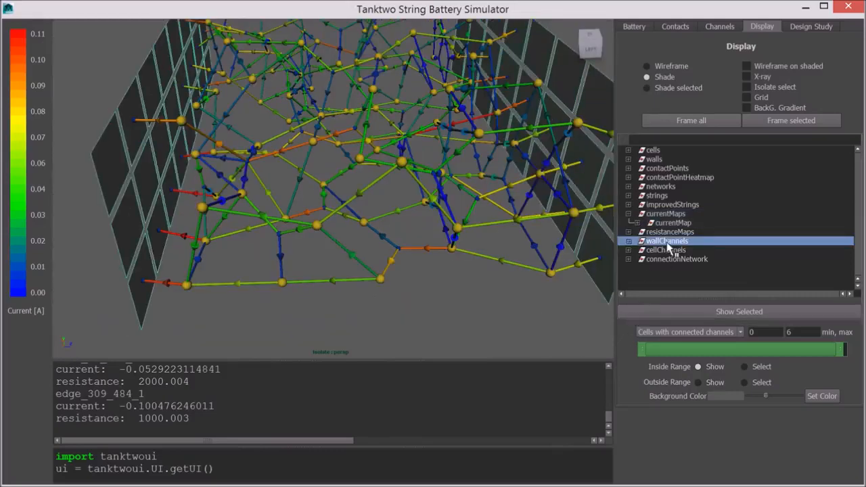
pyautogui.keyDown('alt'); pyautogui.moveTo(421, 220); pyautogui.dragTo(350, 263, button='middle'); pyautogui.keyUp('alt')
pyautogui.keyDown('alt'); pyautogui.moveTo(350, 263); pyautogui.dragTo(350, 273); pyautogui.keyUp('alt')
pyautogui.keyDown('alt'); pyautogui.moveTo(350, 272); pyautogui.dragTo(408, 259, button='middle'); pyautogui.keyUp('alt')
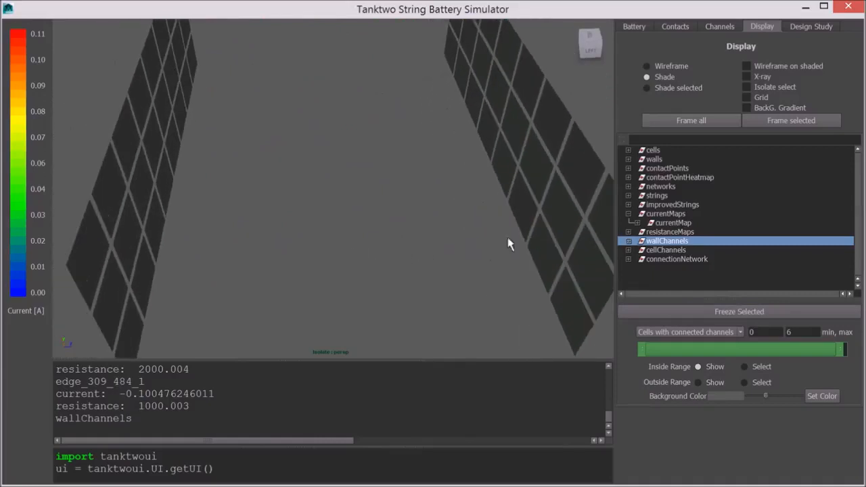
# - Expand strings, display string_b0_0 through string_b0_8, and frame them in the view
pyautogui.click(628, 196)
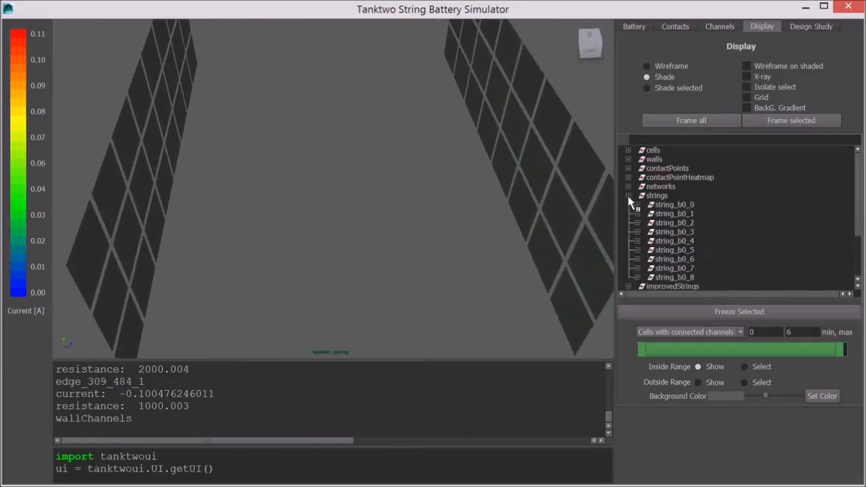
pyautogui.moveTo(665, 205); pyautogui.dragTo(667, 278)
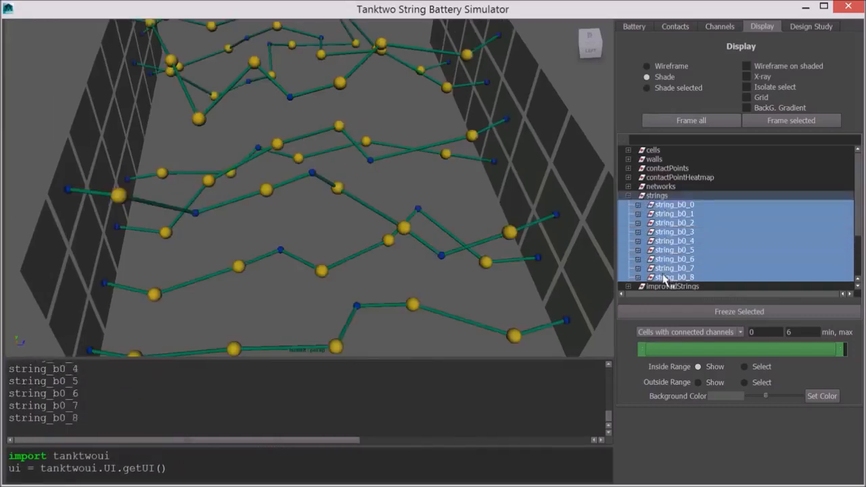
pyautogui.press('f')
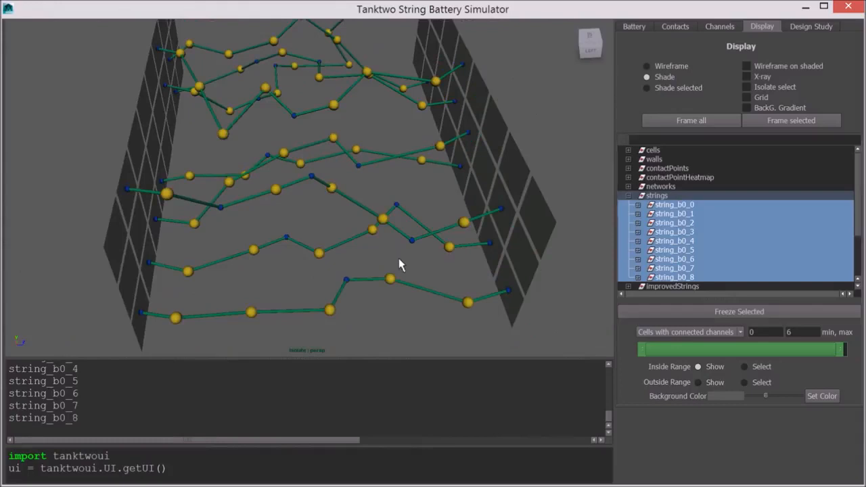
# - Hide the strings again, leaving wallChannels selected, and collapse the strings group
pyautogui.keyDown('alt'); pyautogui.moveTo(398, 265); pyautogui.dragTo(180, 269); pyautogui.keyUp('alt')
pyautogui.keyDown('alt'); pyautogui.moveTo(280, 244); pyautogui.dragTo(280, 277, button='middle'); pyautogui.keyUp('alt')
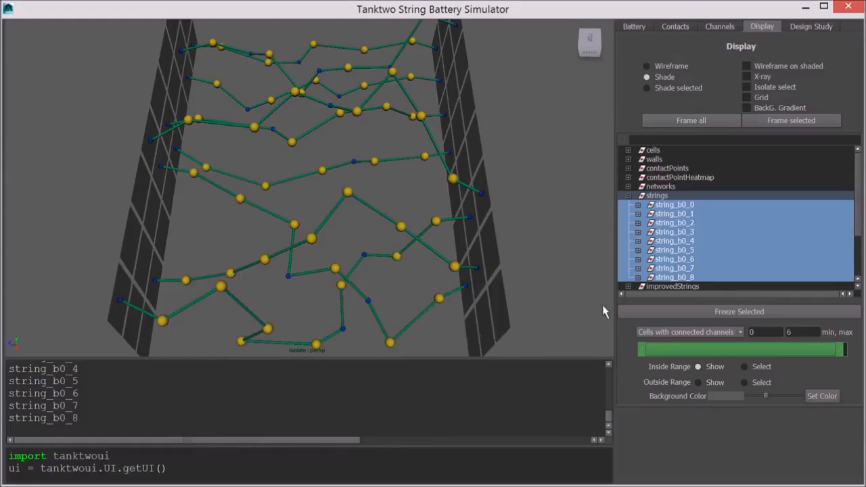
pyautogui.keyDown('ctrl'); pyautogui.click(676, 278); pyautogui.keyUp('ctrl')
pyautogui.keyDown('ctrl'); pyautogui.moveTo(678, 284); pyautogui.dragTo(682, 214); pyautogui.keyUp('ctrl')
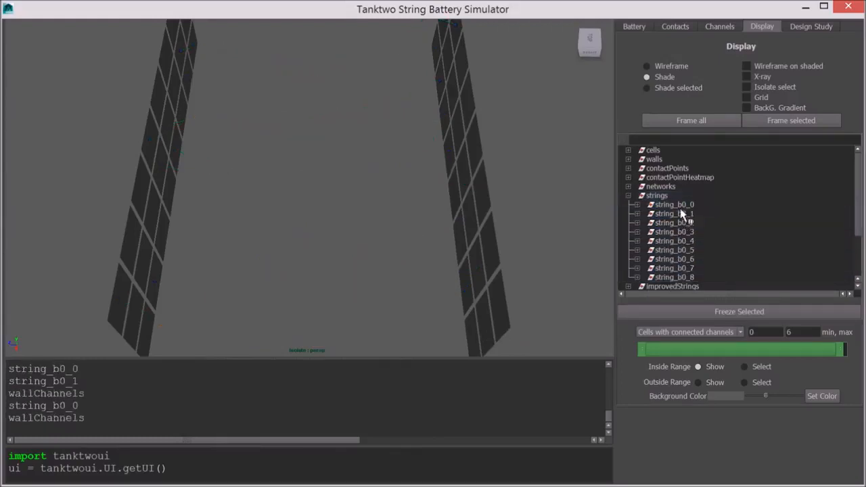
pyautogui.click(628, 196)
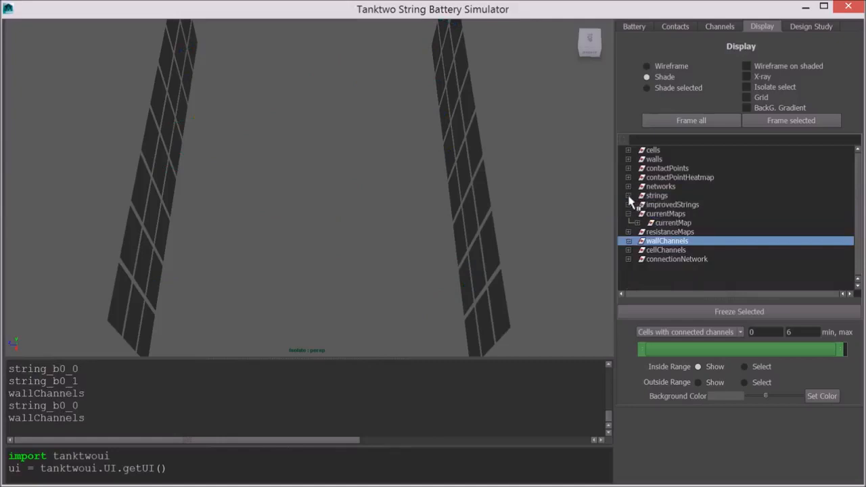
# - Expand improvedStrings and display improved_string_b0_0 through improved_string_b0_8
pyautogui.click(628, 205)
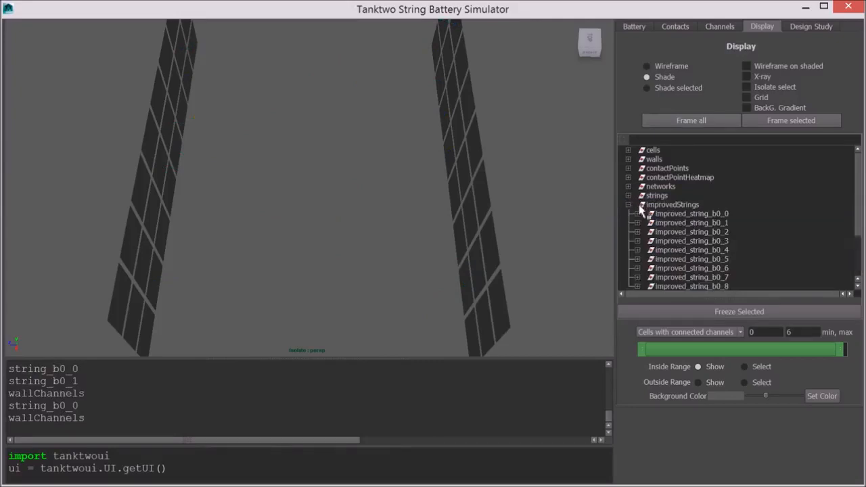
pyautogui.moveTo(690, 213); pyautogui.dragTo(692, 290)
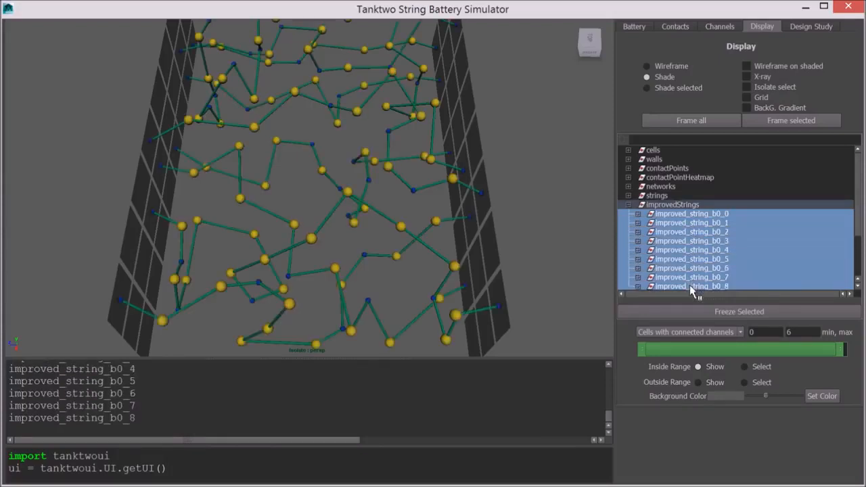
pyautogui.moveTo(377, 299)
pyautogui.keyDown('alt'); pyautogui.mouseDown()
pyautogui.moveTo(396, 273)
pyautogui.moveTo(381, 276)
pyautogui.moveTo(377, 291)
pyautogui.mouseUp(); pyautogui.keyUp('alt')
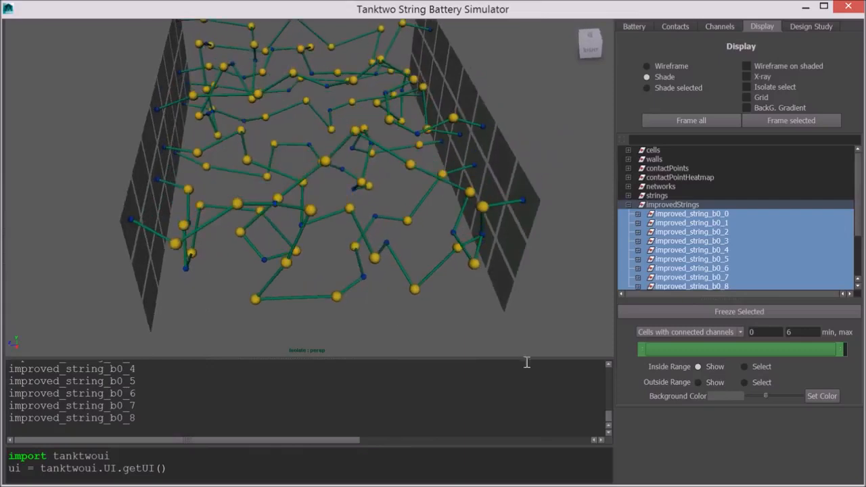
# - Scroll through the script output to review the improved string results and highlight the total candy count line
pyautogui.moveTo(609, 417); pyautogui.dragTo(609, 400)
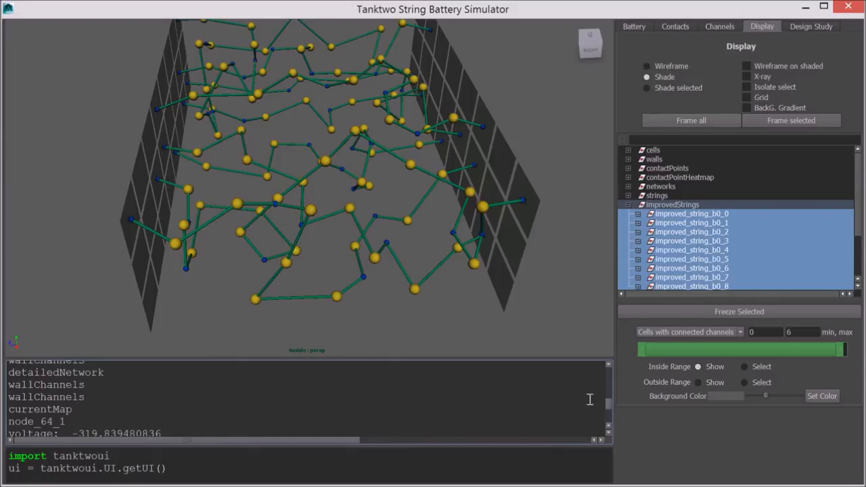
pyautogui.scroll(2, 367, 424)
pyautogui.scroll(3, 367, 424)
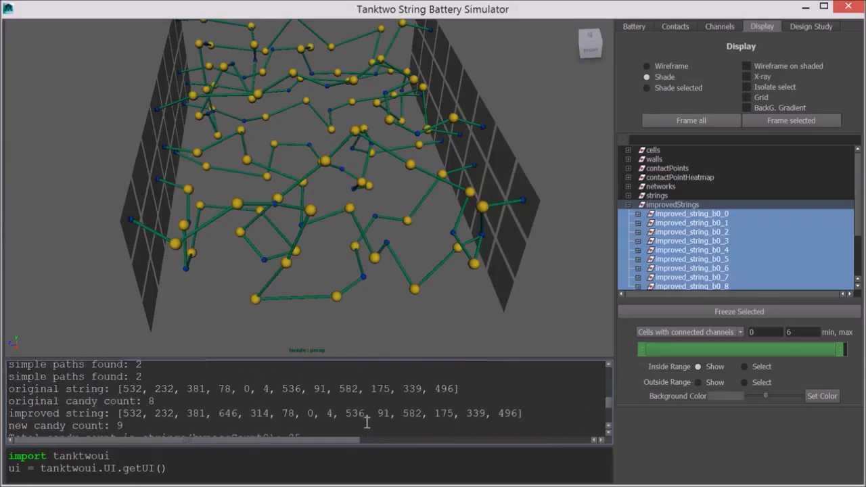
pyautogui.scroll(-1, 367, 423)
pyautogui.moveTo(308, 408); pyautogui.dragTo(5, 410)
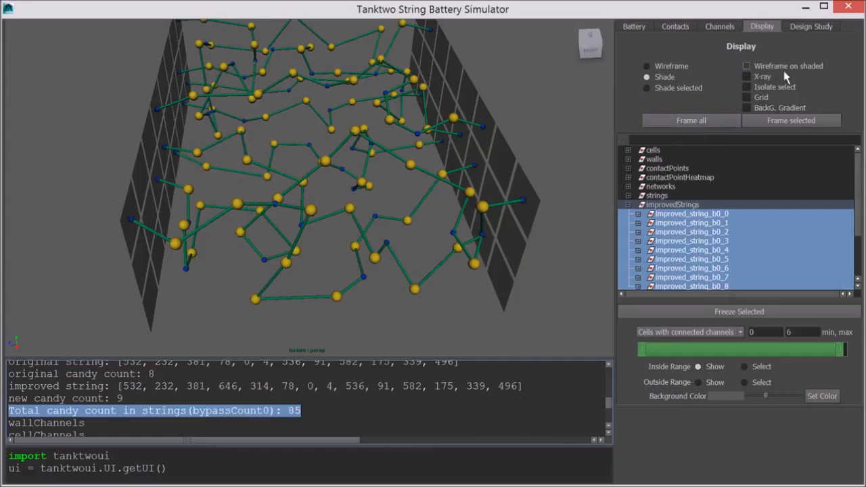
# - Open the Design Study panel and add Average Contact Count as a measurement
pyautogui.click(812, 27)
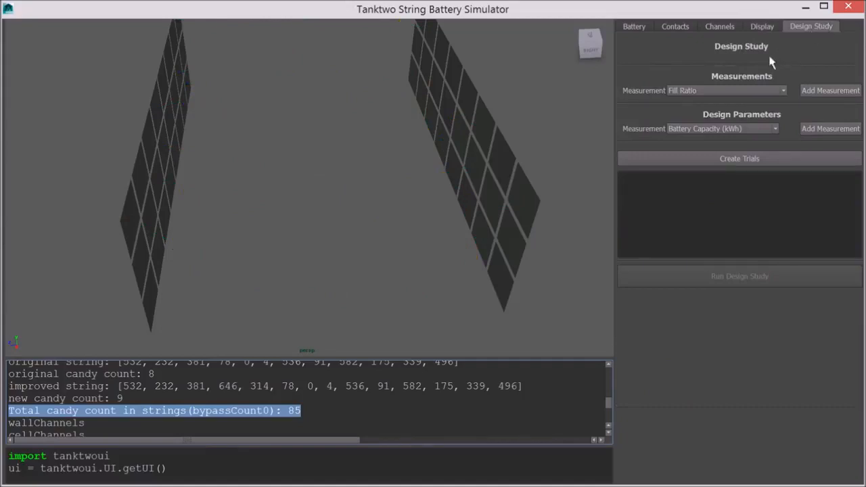
pyautogui.click(770, 95)
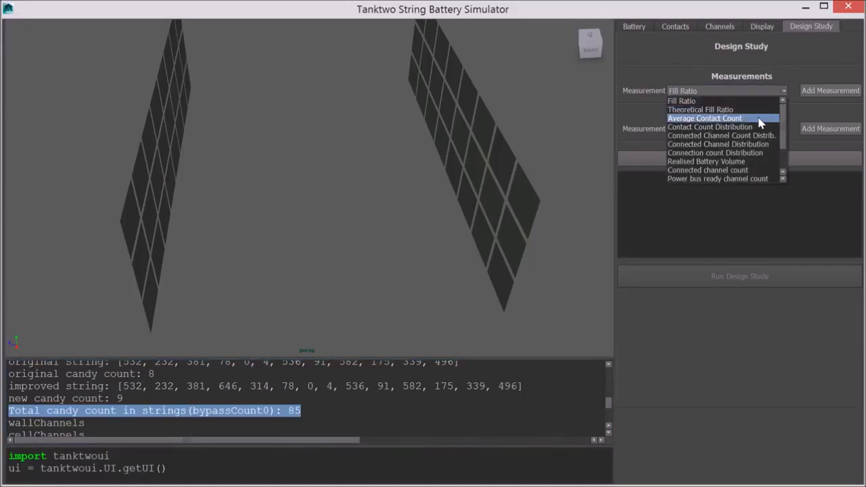
pyautogui.click(760, 119)
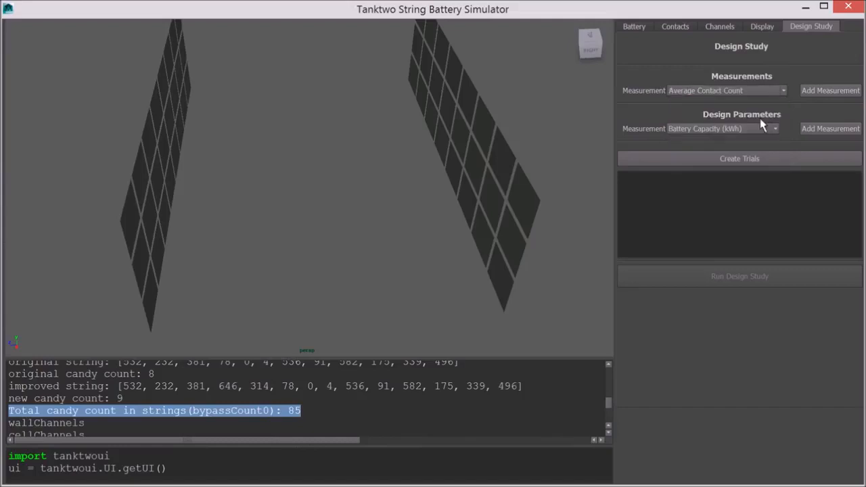
pyautogui.click(827, 92)
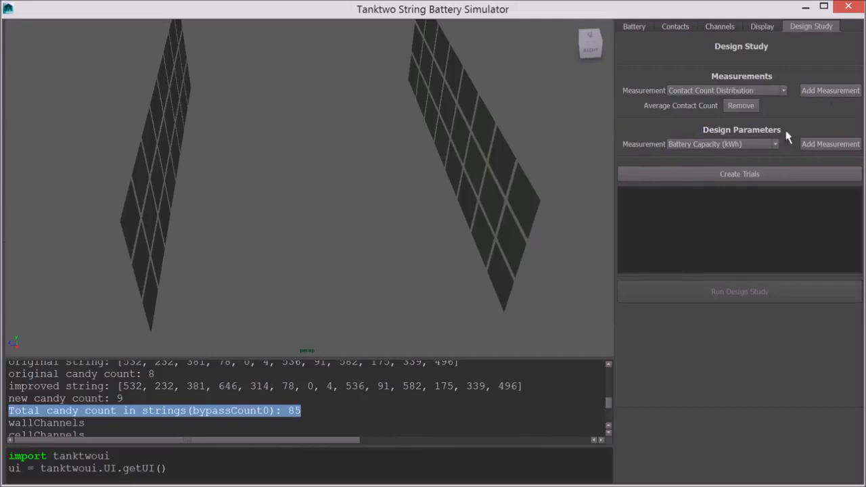
# - Add Cell Aspect Ratio w, Cell Aspect Ratio h and Cell Aspect Ratio d as design parameters
pyautogui.click(776, 146)
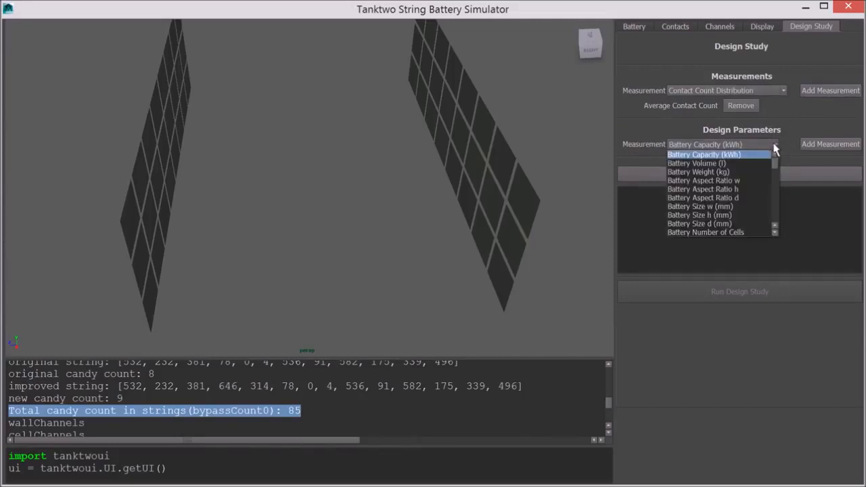
pyautogui.scroll(-2, 756, 184)
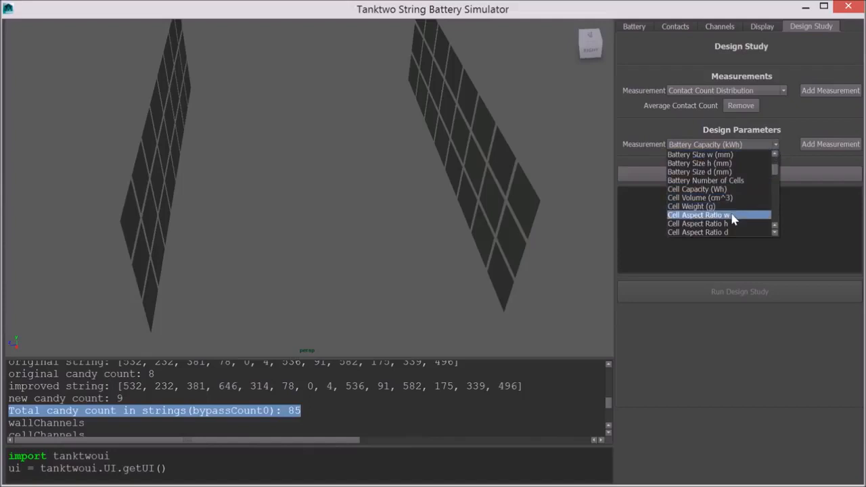
pyautogui.click(732, 215)
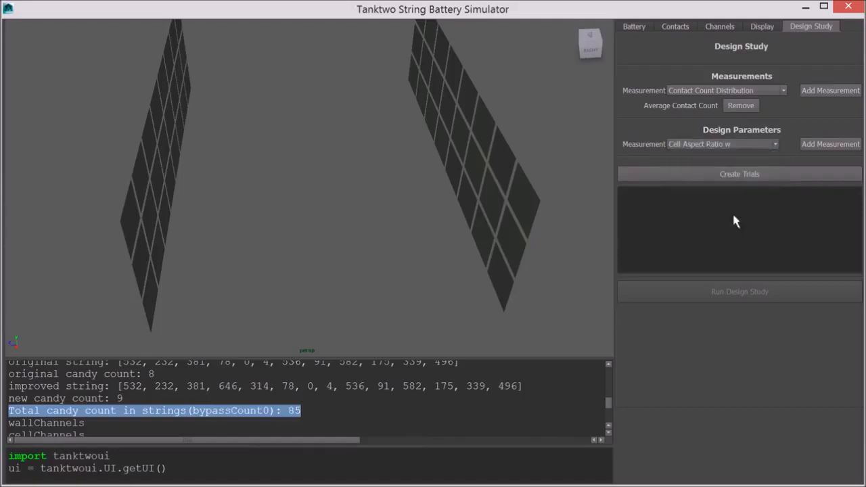
pyautogui.click(820, 146)
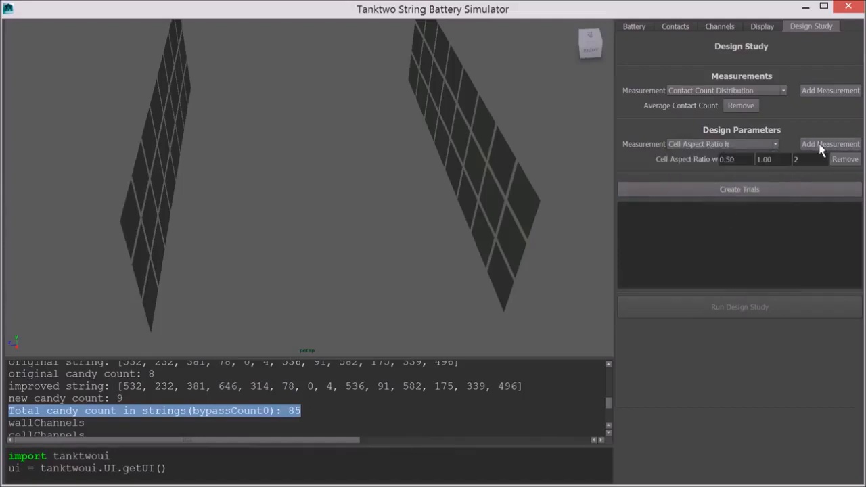
pyautogui.click(820, 145)
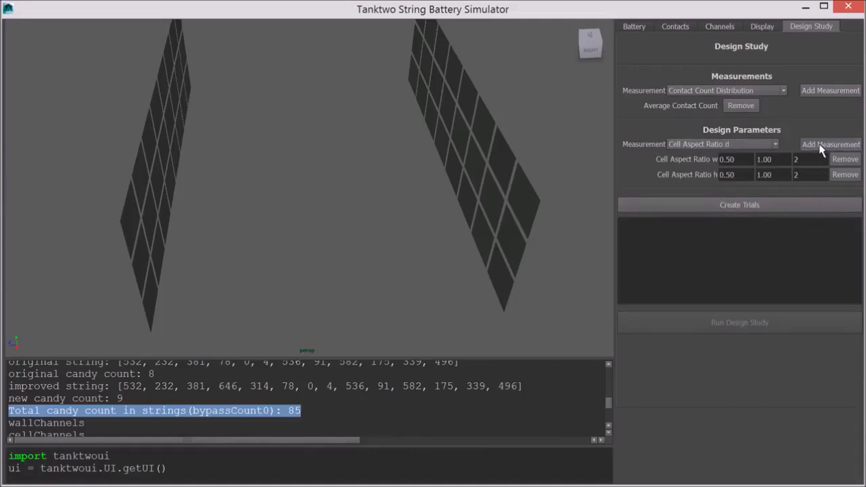
pyautogui.click(820, 145)
# - Set the minimum value of each cell aspect ratio parameter to 1
pyautogui.moveTo(740, 159); pyautogui.dragTo(704, 157)
pyautogui.write('1')
pyautogui.press('Tab')
pyautogui.write('1')
pyautogui.press('Tab')
pyautogui.write('1')
# - Set the aspect ratio w maximum to 1.2, the h maximum to 1.44, and the d steps to 1
pyautogui.click(781, 158)
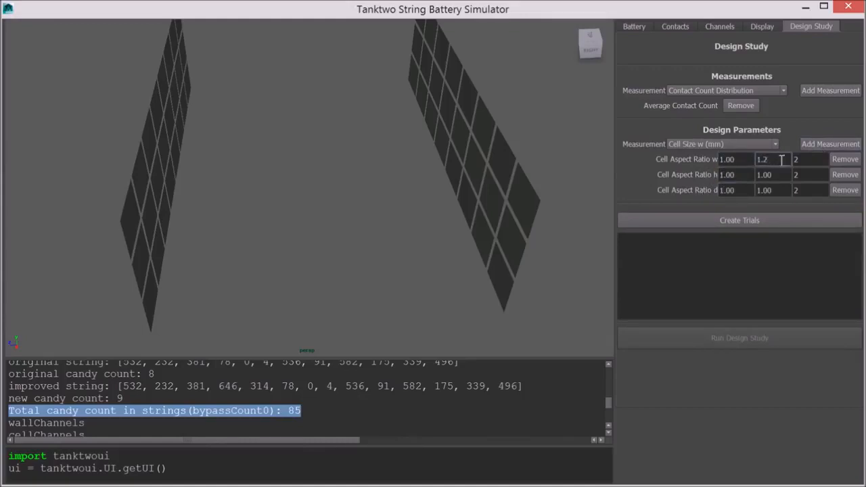
pyautogui.write('1.2')
pyautogui.click(778, 175)
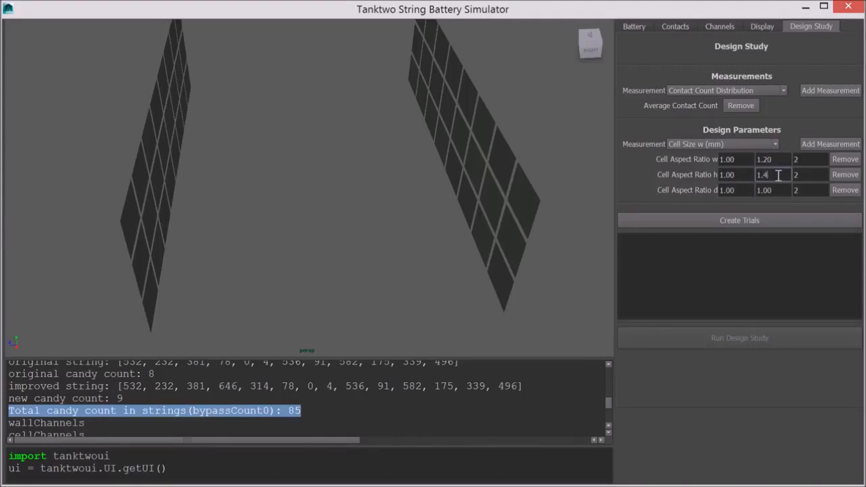
pyautogui.write('1.44')
pyautogui.click(789, 190)
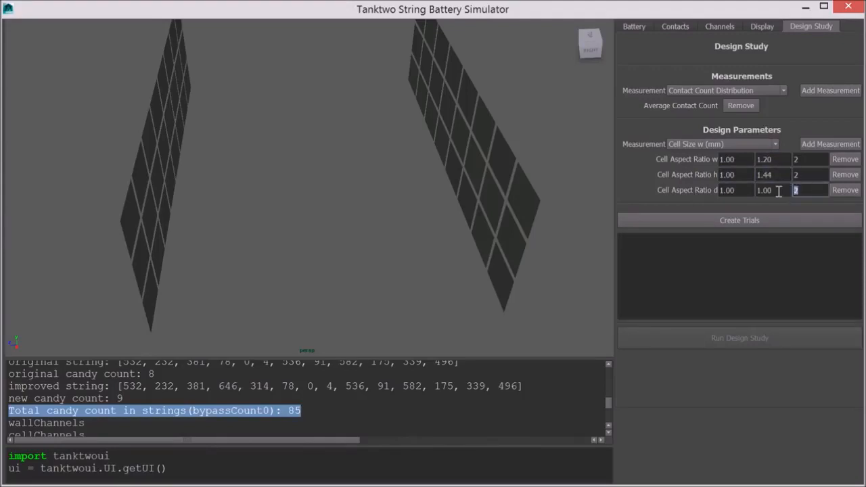
pyautogui.write('1')
# - Create the trials and run the design study
pyautogui.click(787, 220)
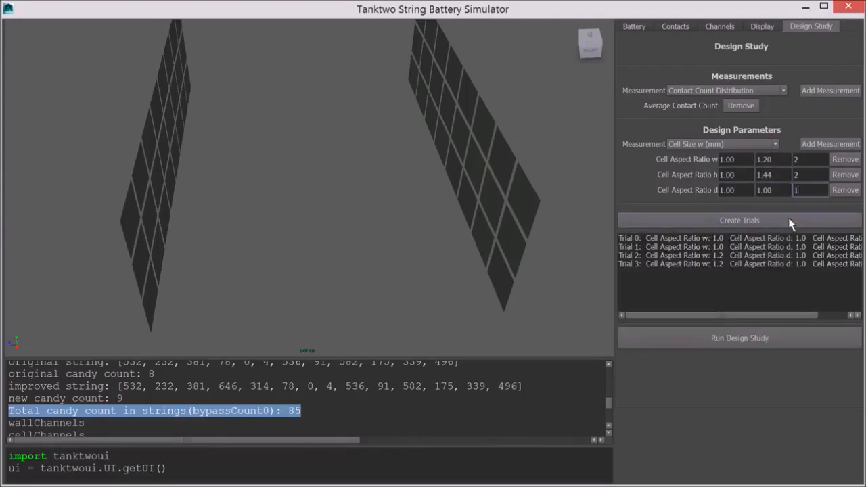
pyautogui.click(683, 337)
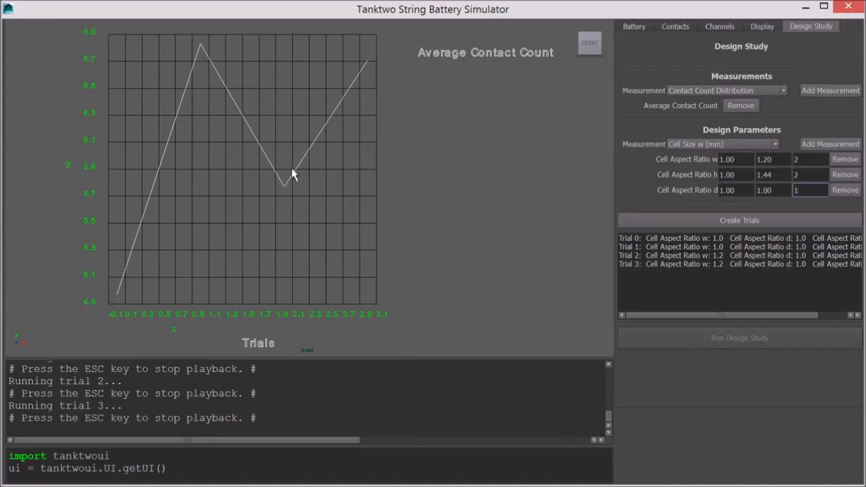
# - Remove the three aspect ratio parameters and the Average Contact Count measurement, then add Connected Channel Distribution as the measurement
pyautogui.click(846, 192)
pyautogui.click(847, 175)
pyautogui.click(845, 160)
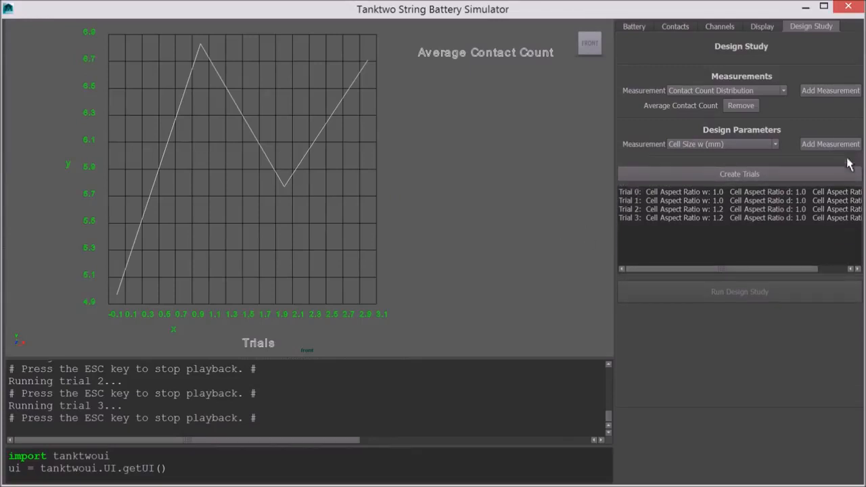
pyautogui.click(740, 107)
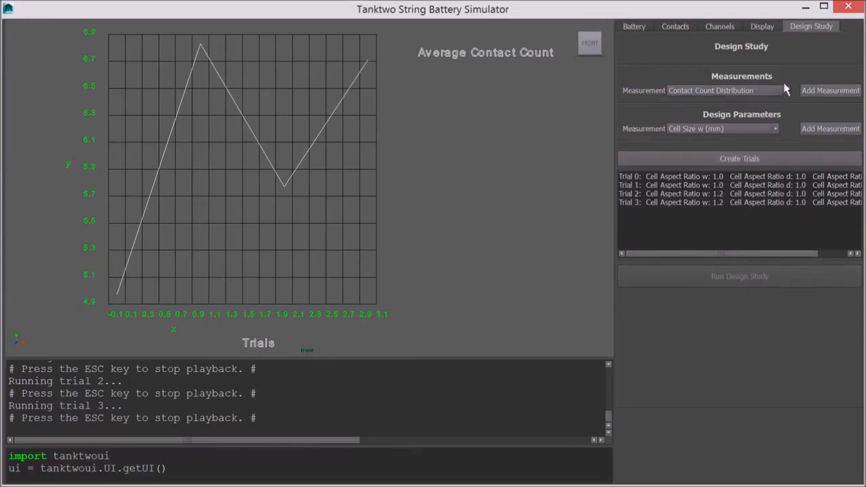
pyautogui.click(783, 90)
pyautogui.click(767, 127)
pyautogui.click(819, 92)
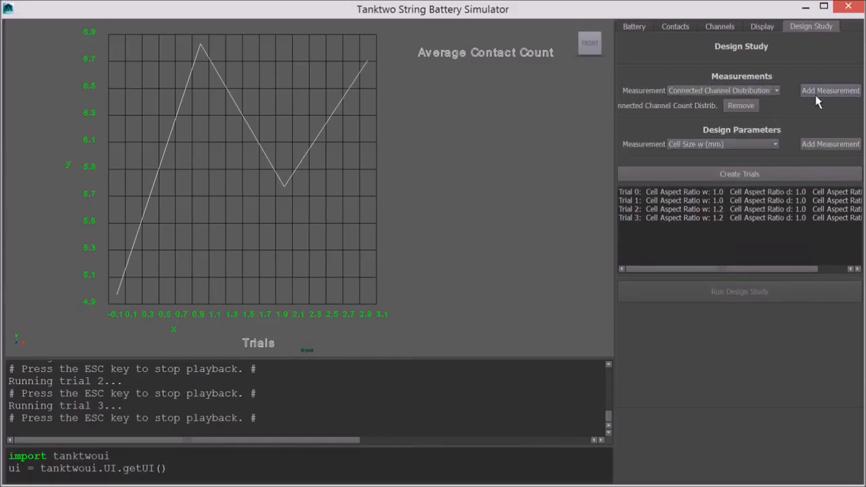
# - Add Cell Channel Void as a design parameter with a range of 2 to 12 in 3 steps
pyautogui.click(776, 145)
pyautogui.moveTo(775, 173); pyautogui.dragTo(783, 214)
pyautogui.click(760, 215)
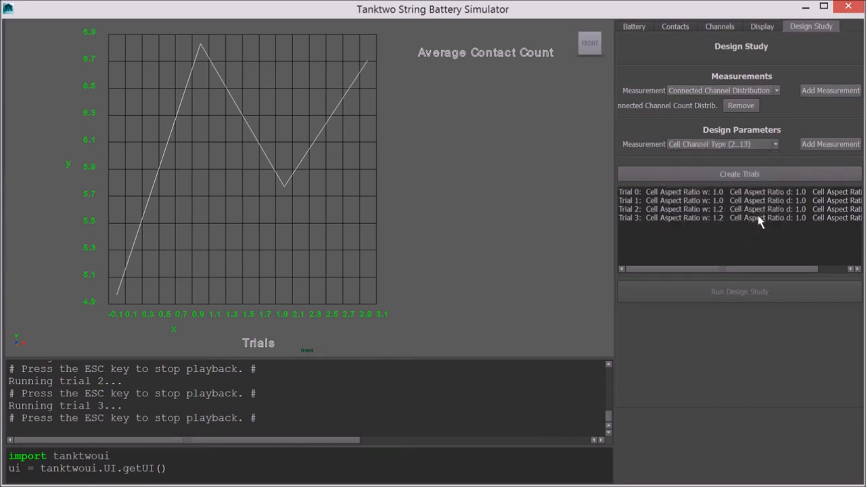
pyautogui.click(831, 145)
pyautogui.press('Tab')
pyautogui.write('12')
pyautogui.press('Tab')
pyautogui.write('2')
pyautogui.press('BackSpace')
pyautogui.write('3')
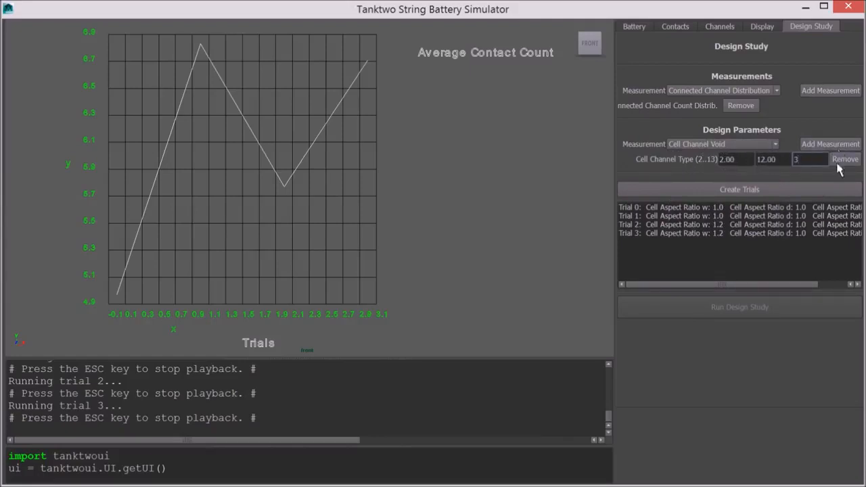
# - Create the trials and select each of the three trials in the list
pyautogui.click(804, 192)
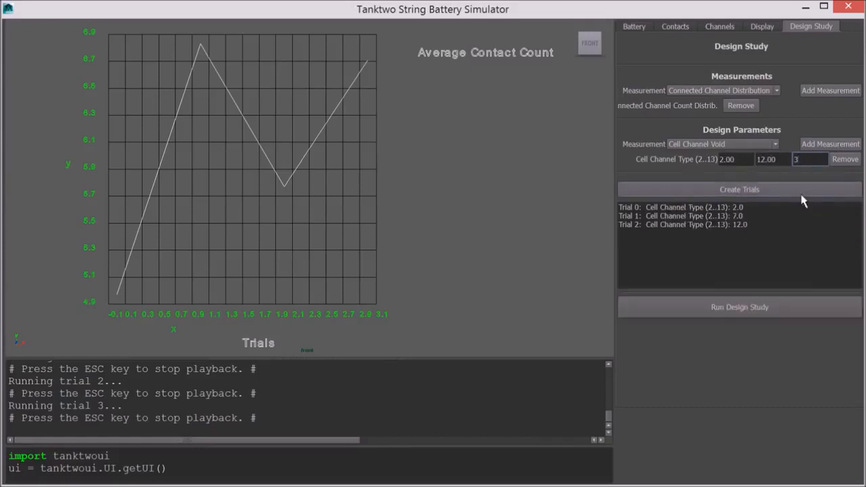
pyautogui.click(675, 209)
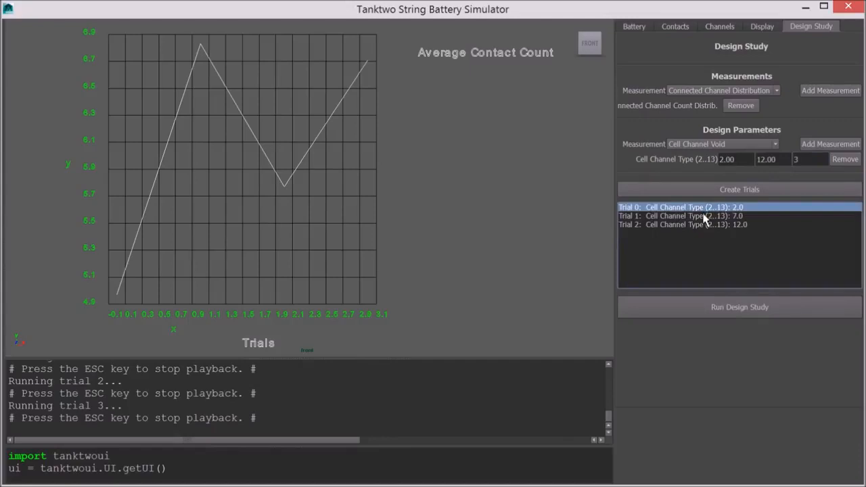
pyautogui.click(703, 216)
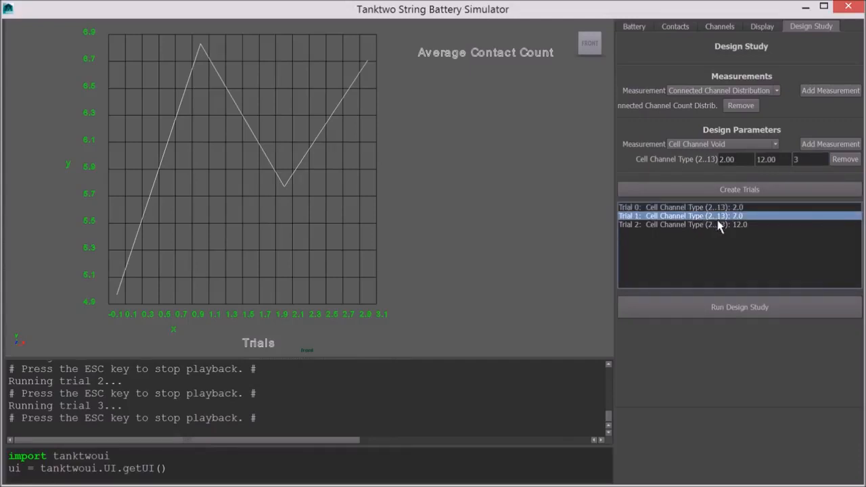
pyautogui.click(718, 227)
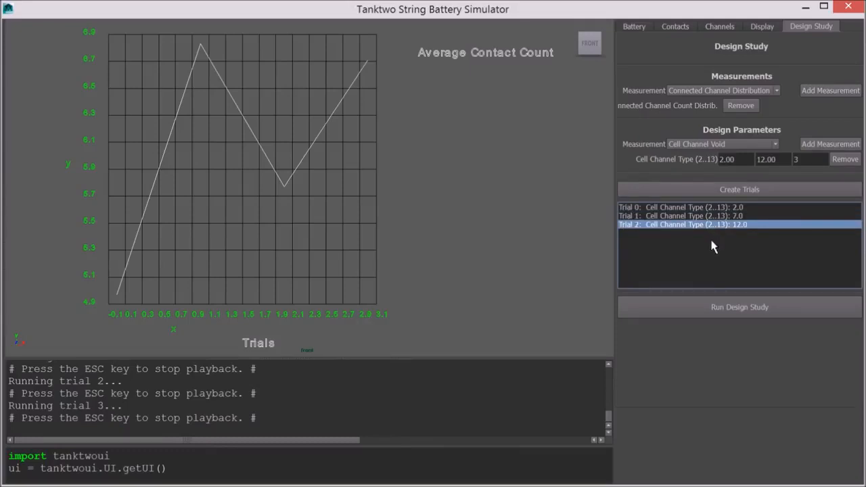
# - Run the design study and enlarge the viewport to see the distribution chart
pyautogui.click(696, 310)
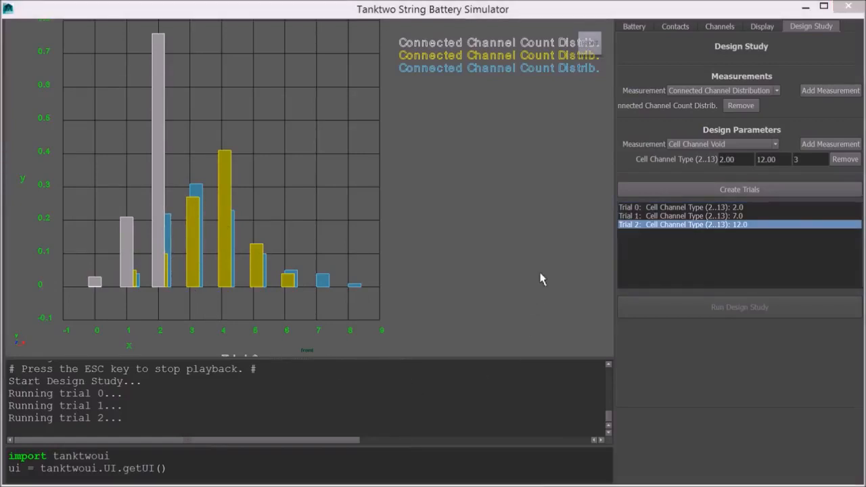
pyautogui.moveTo(460, 364); pyautogui.dragTo(446, 485)
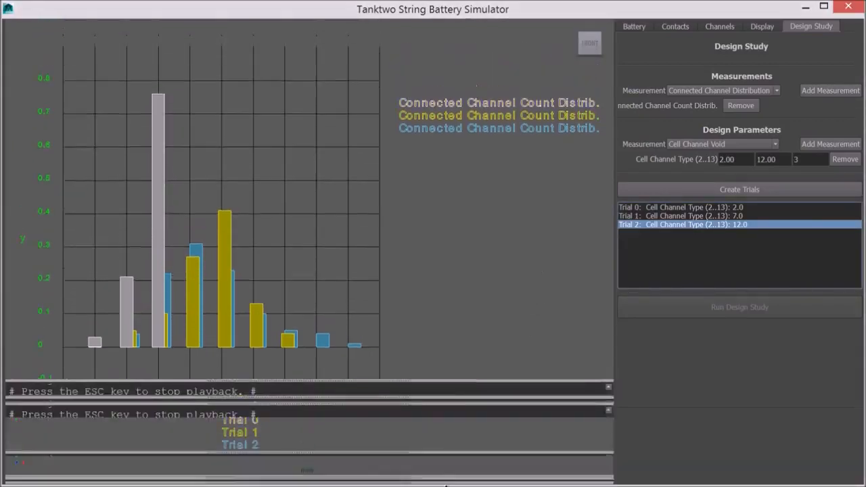